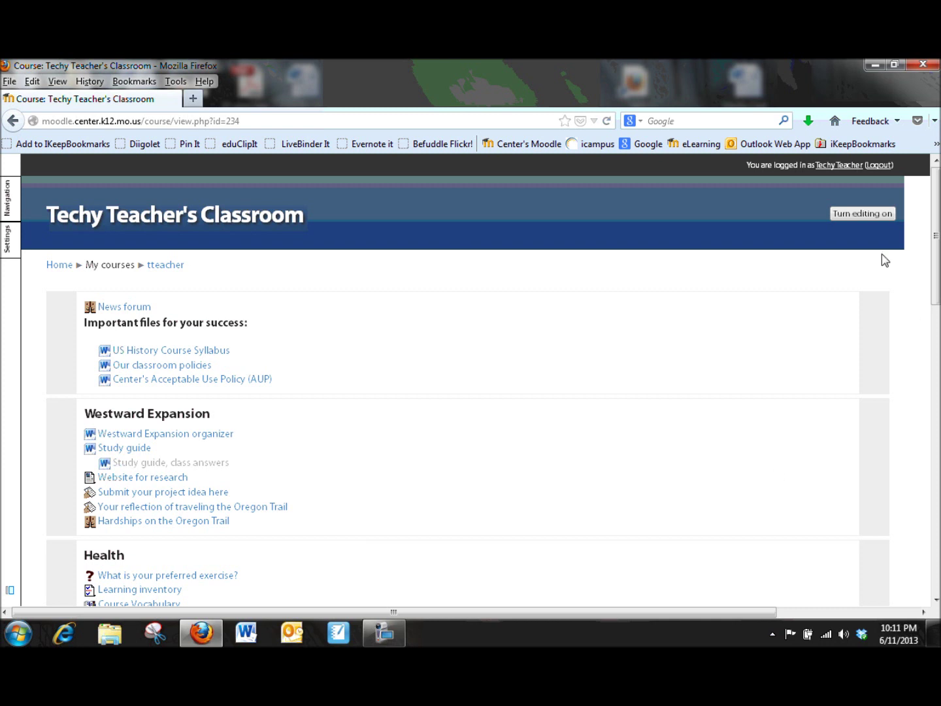
Turn editing on and choose Quiz from the Technology section's Add an activity list.
left_click(871, 214)
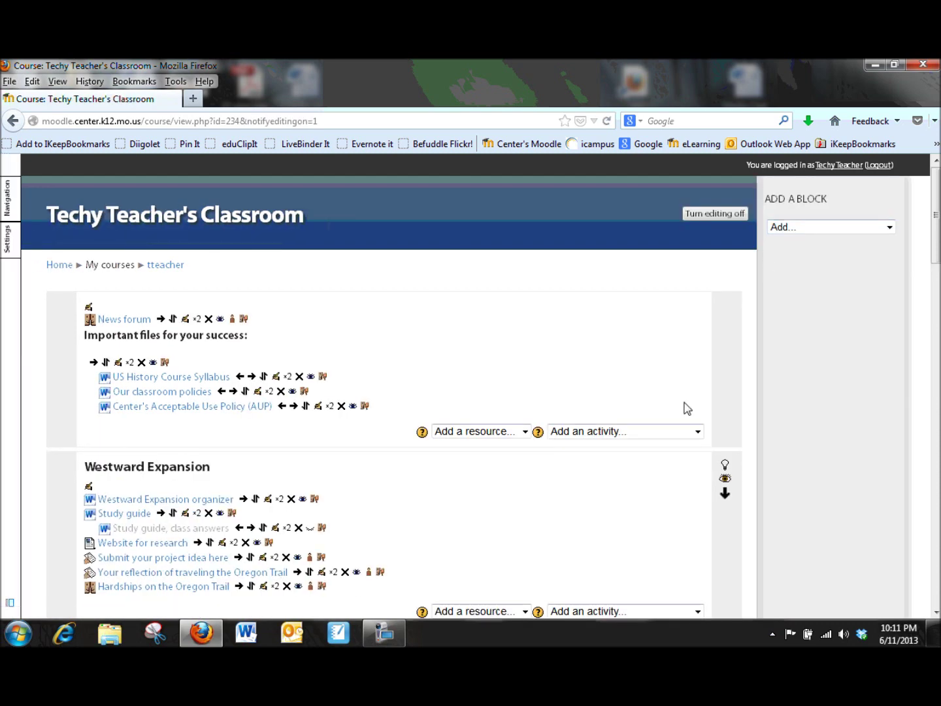
scroll(683, 406, "down", 8)
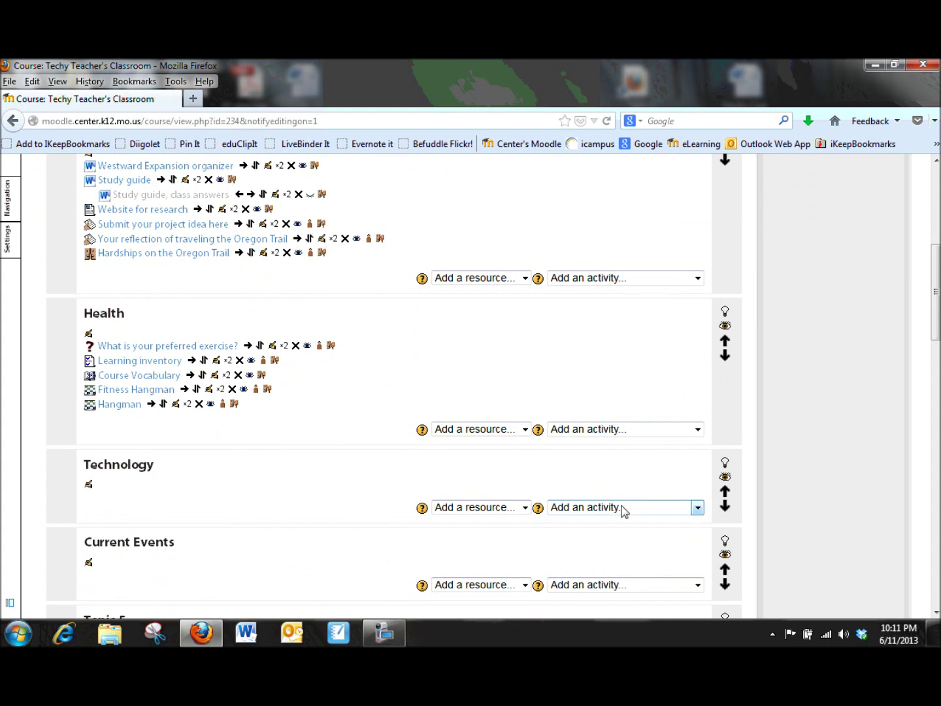
left_click(624, 512)
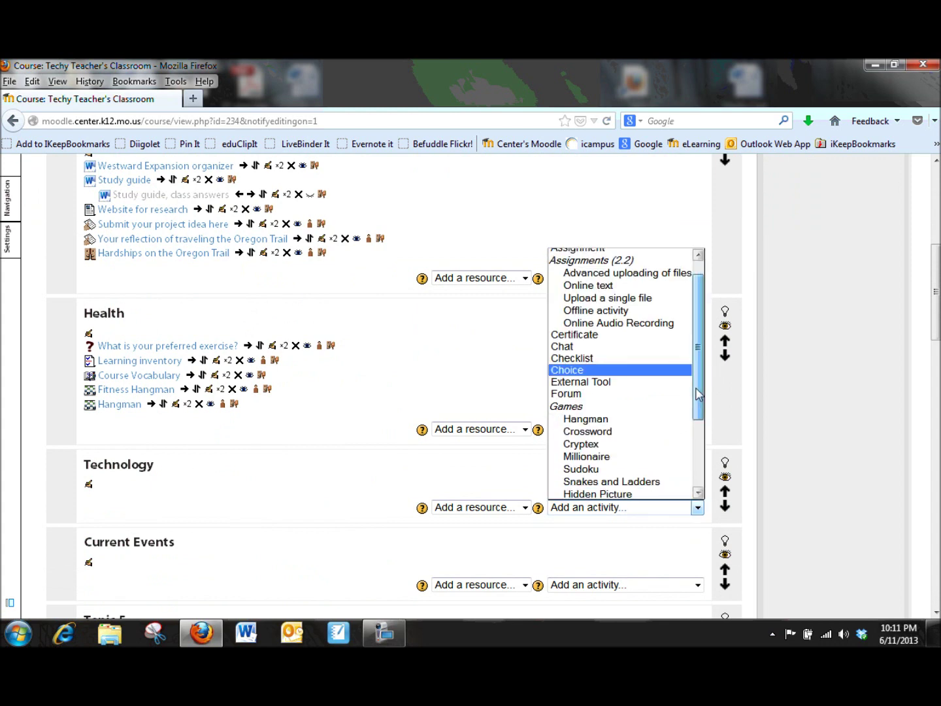
left_click_drag(698, 392, 689, 451)
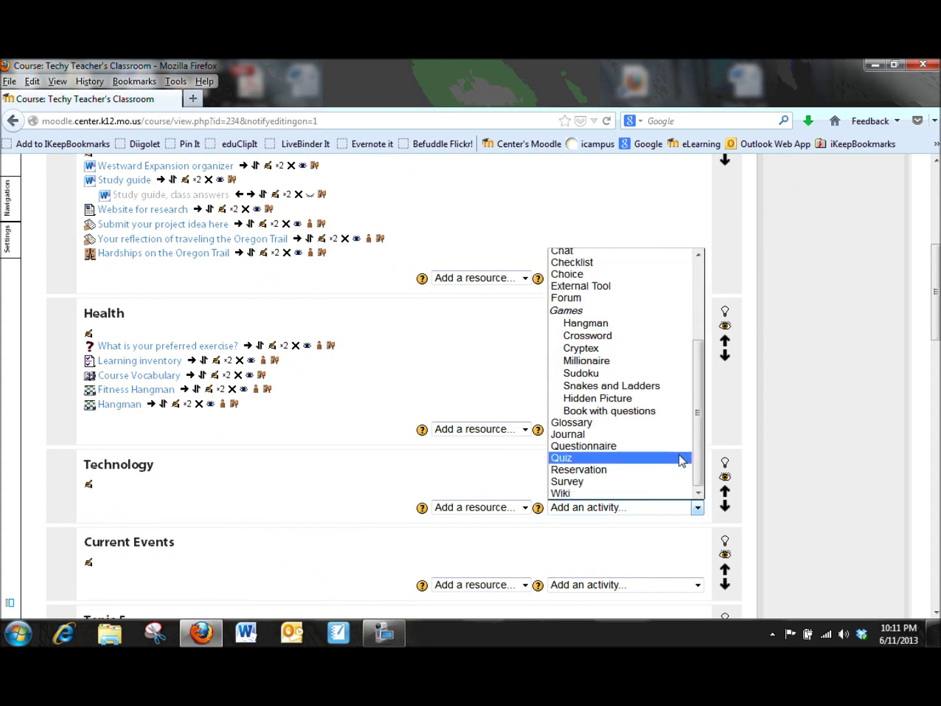
left_click(682, 458)
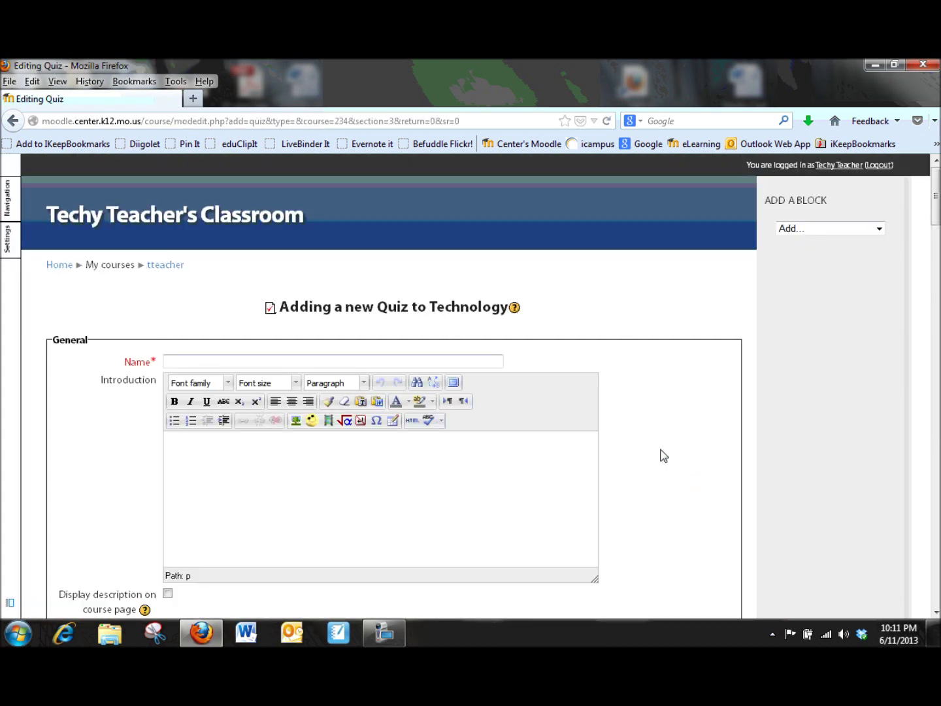
Name the new quiz 'Tech quiz'.
left_click(322, 359)
type("Tech qui")
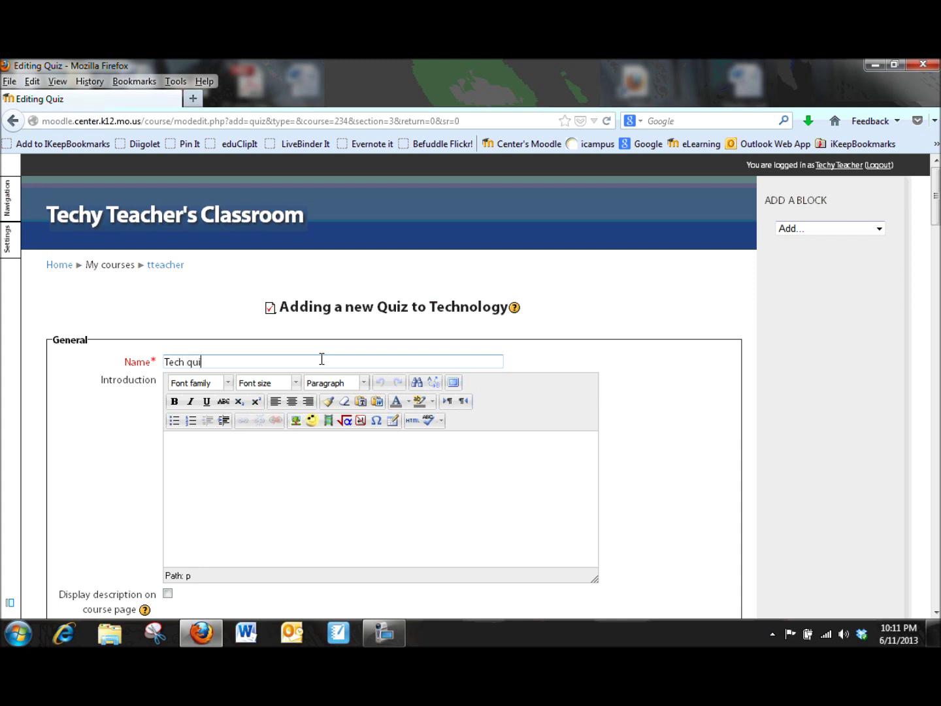
type("z")
left_click(346, 482)
Set Timing's When time expires to 'Open attempts are submitted automatically'.
scroll(345, 485, "down", 5)
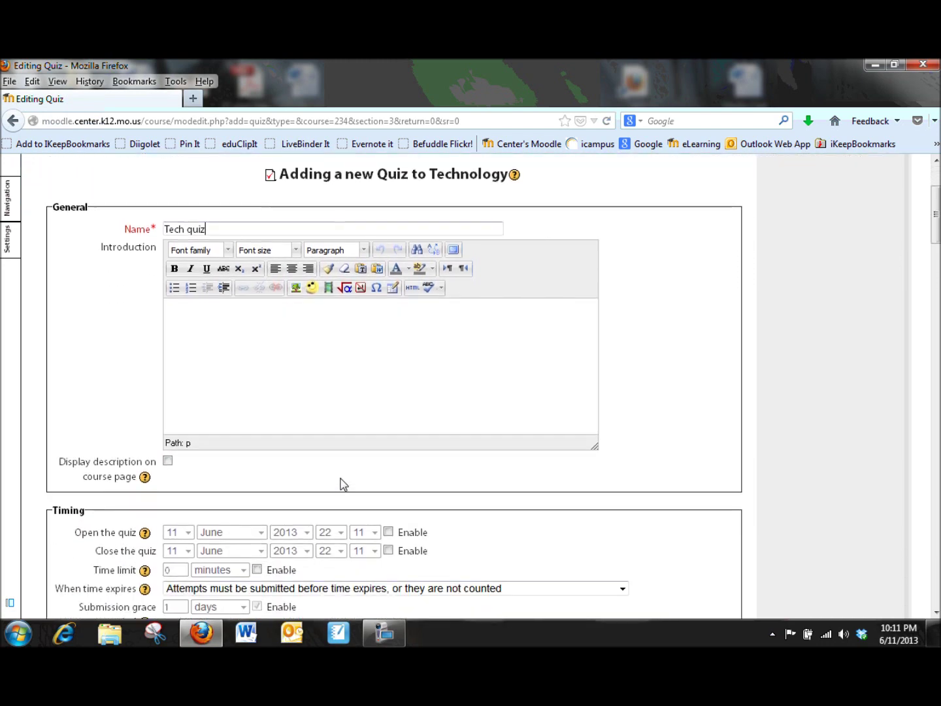
scroll(340, 480, "down", 4)
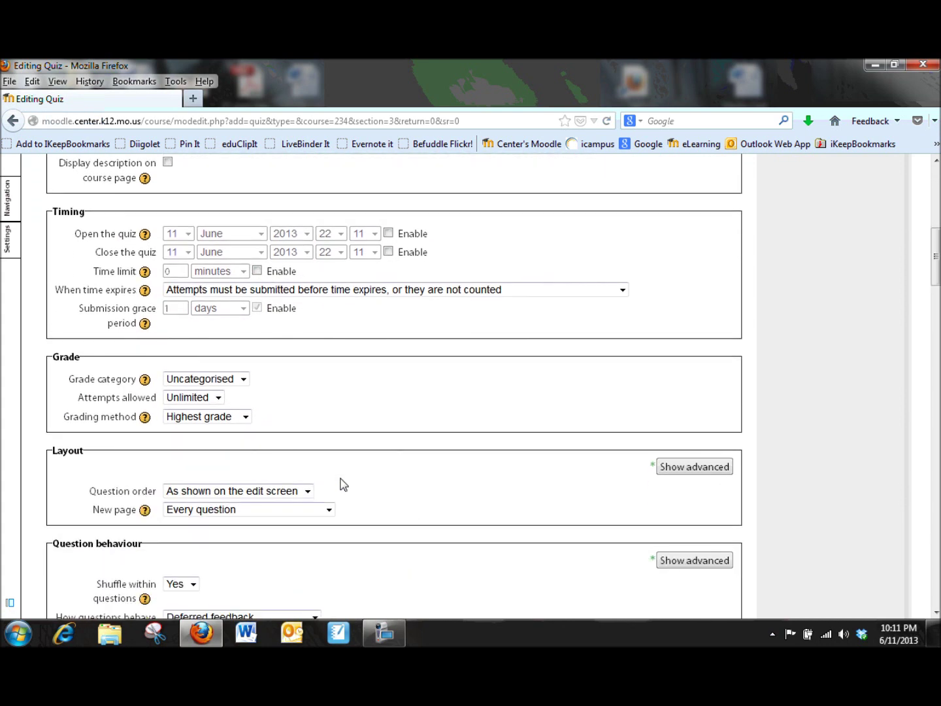
scroll(344, 485, "down", 1)
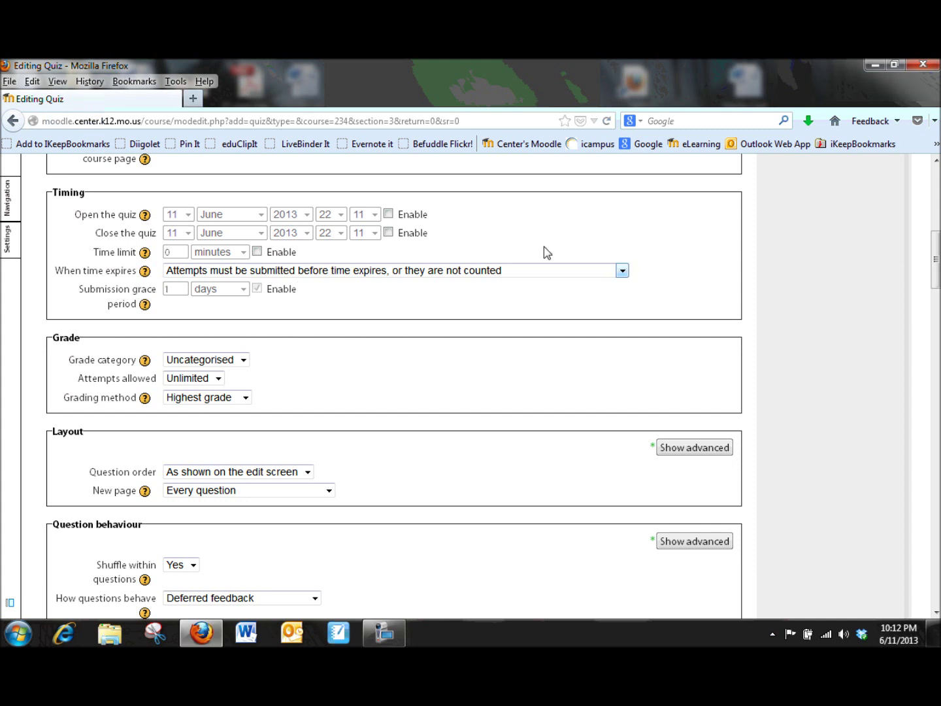
left_click(622, 272)
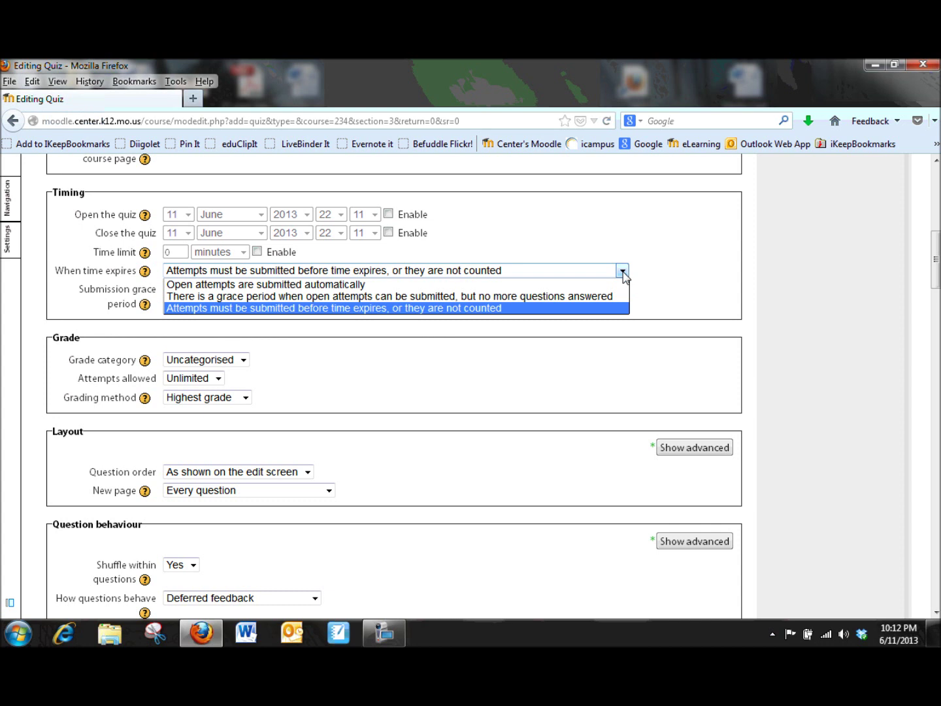
left_click(577, 285)
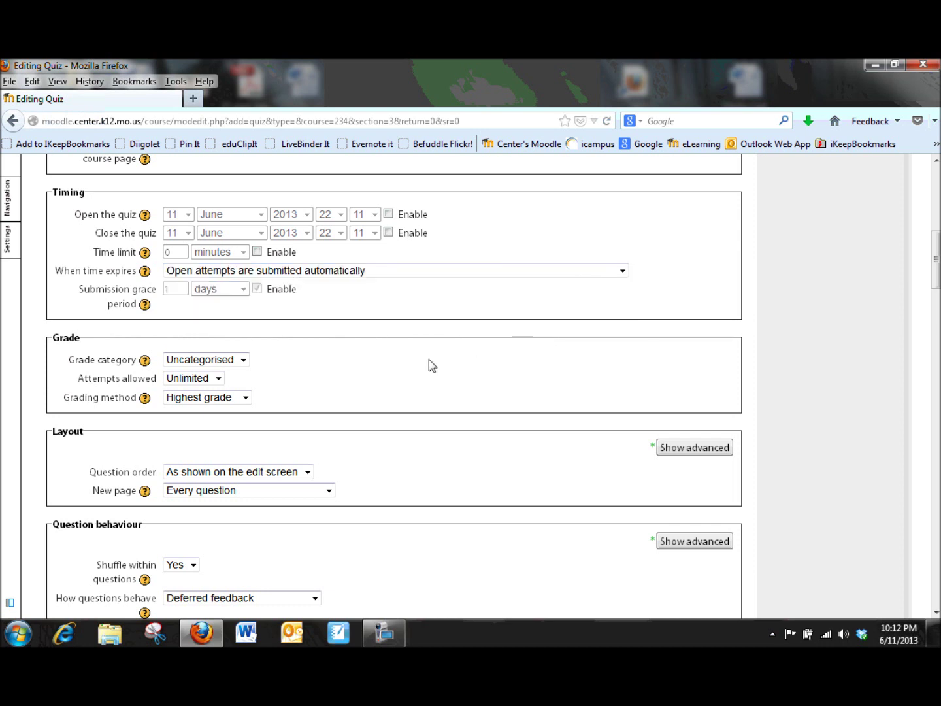
left_click(219, 381)
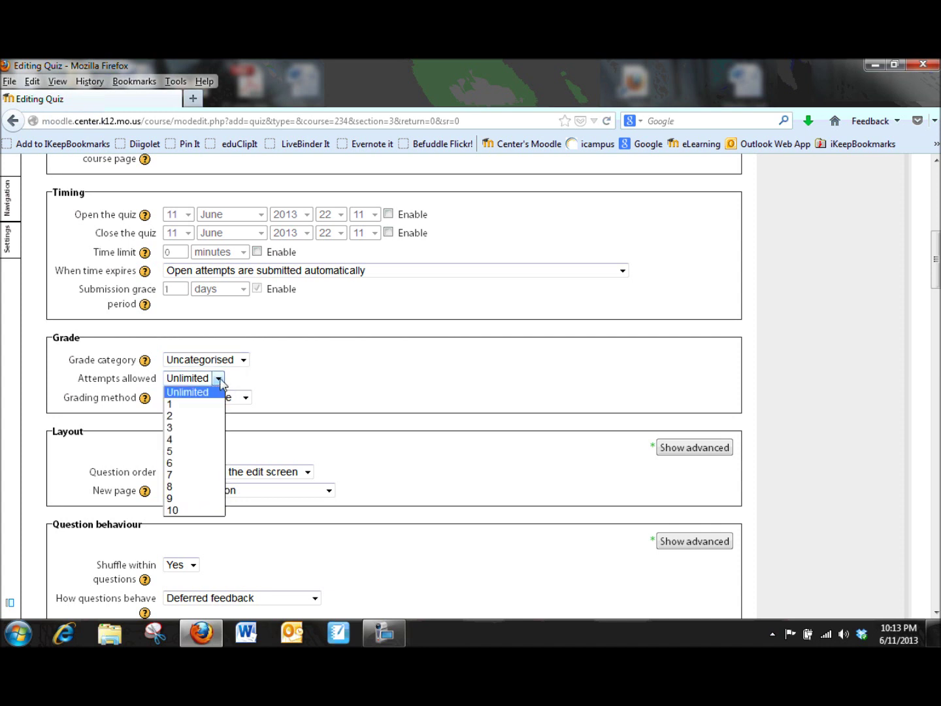
left_click(220, 383)
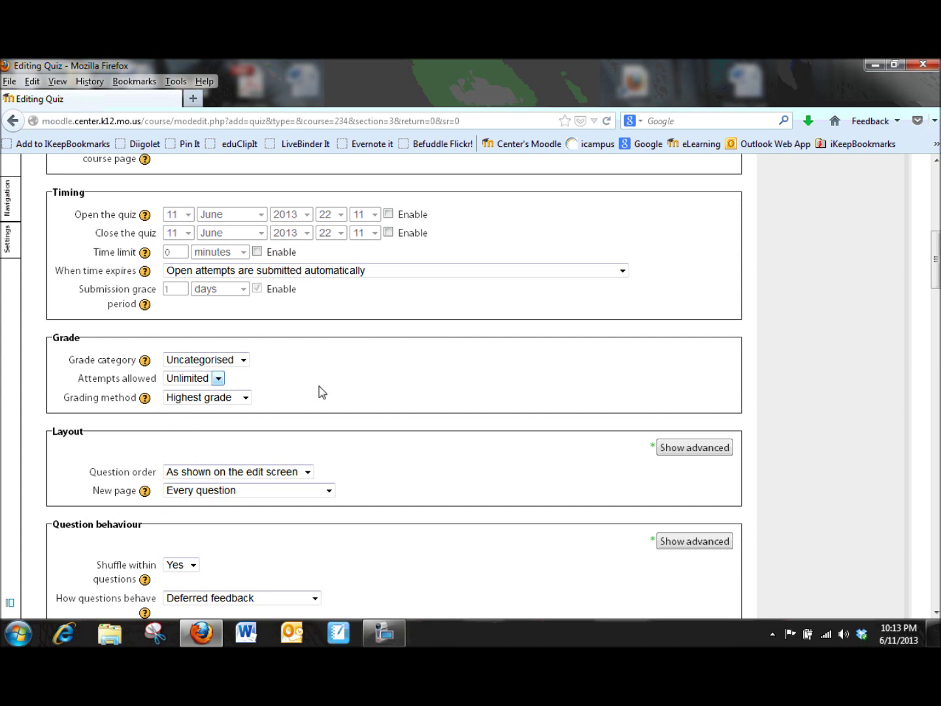
left_click(246, 400)
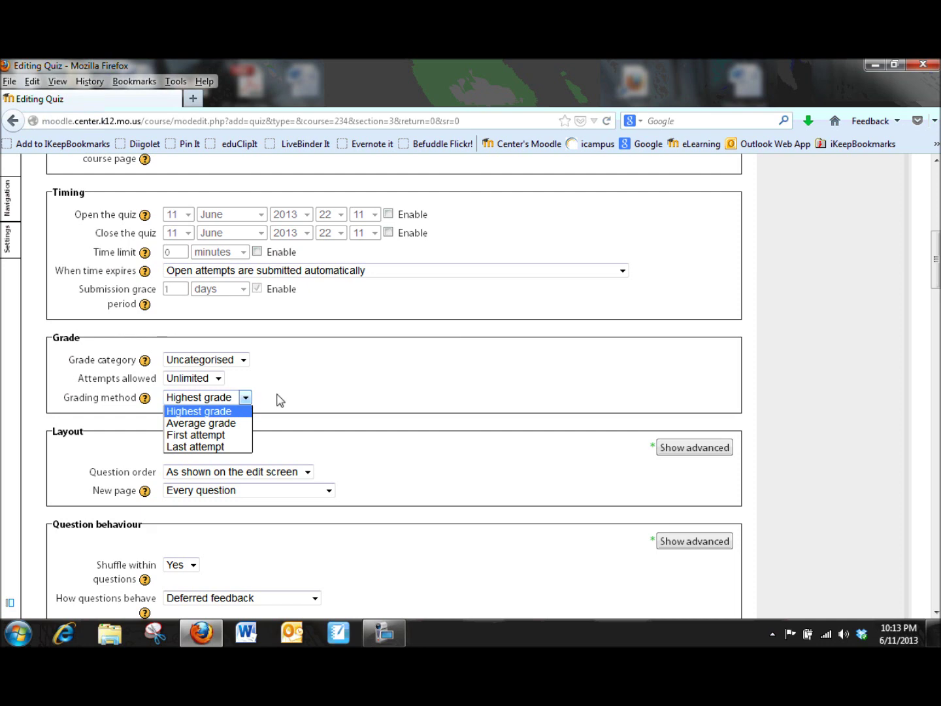
left_click(337, 398)
scroll(338, 397, "down", 6)
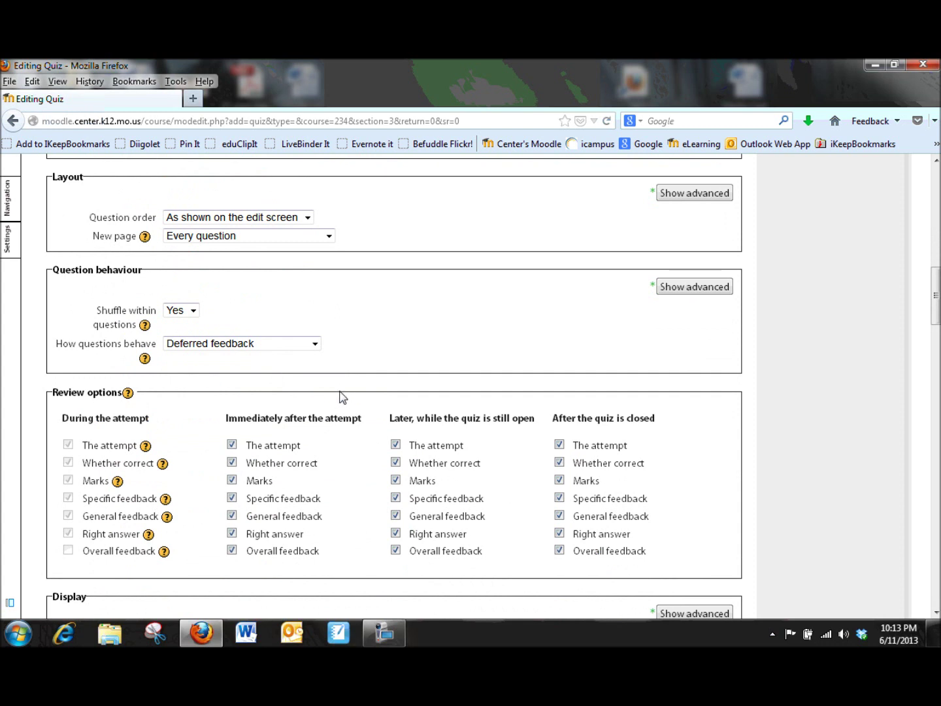
Set Question order to Shuffled randomly and New page to Every 5 questions, keeping Shuffle within questions at Yes.
left_click(310, 221)
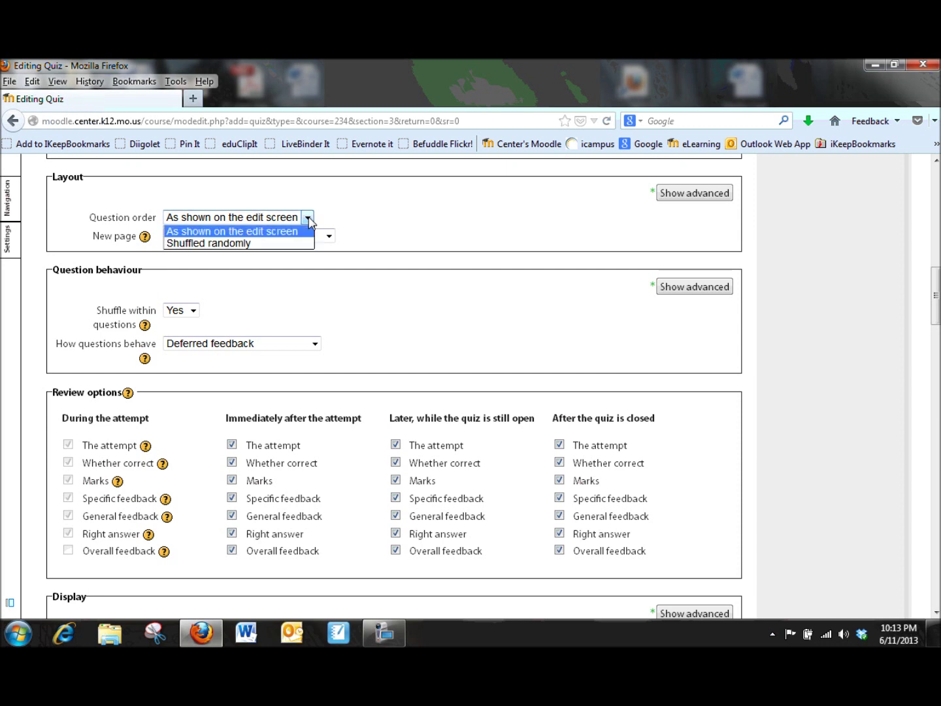
left_click(280, 244)
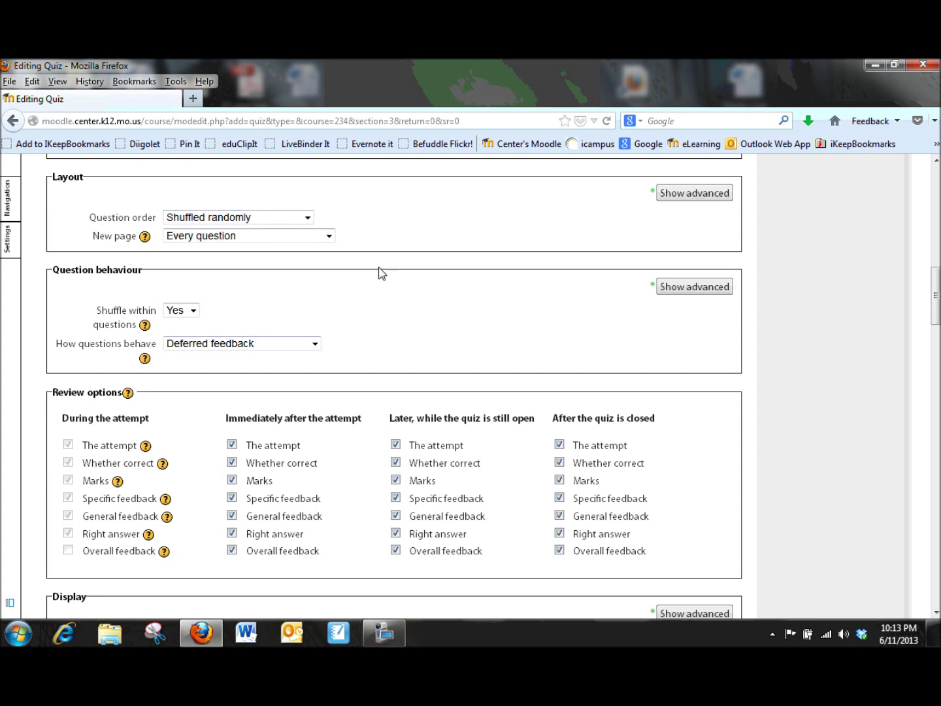
left_click(328, 236)
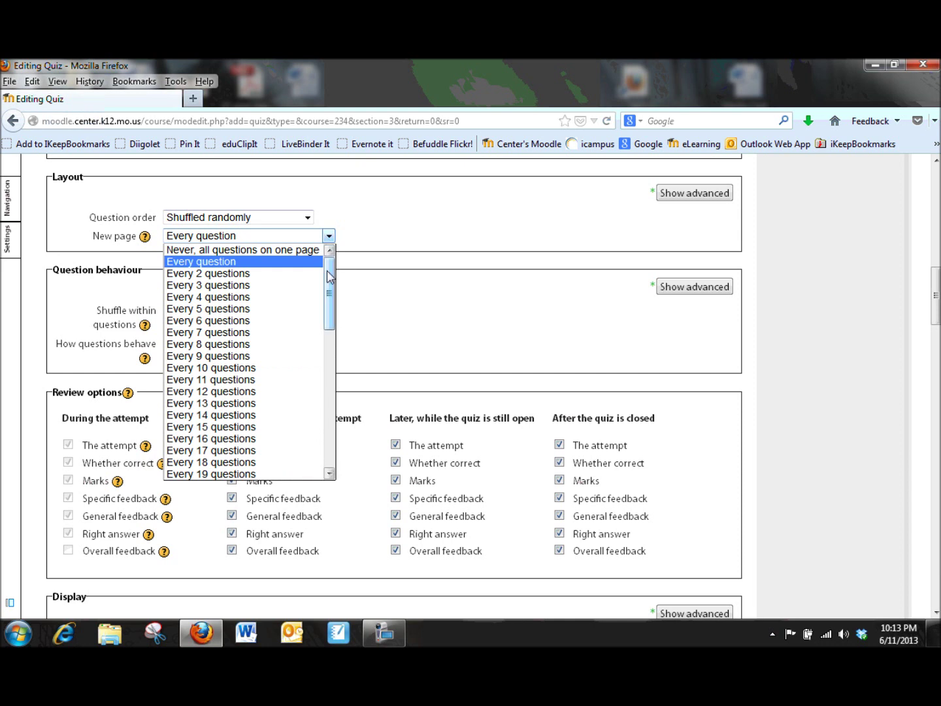
left_click(302, 309)
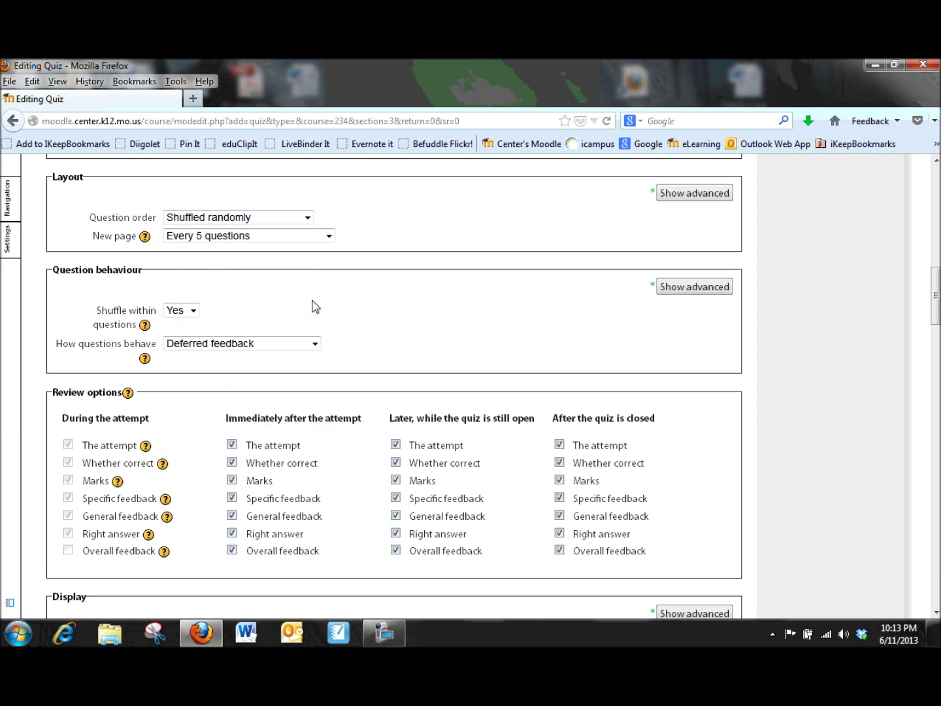
left_click(194, 311)
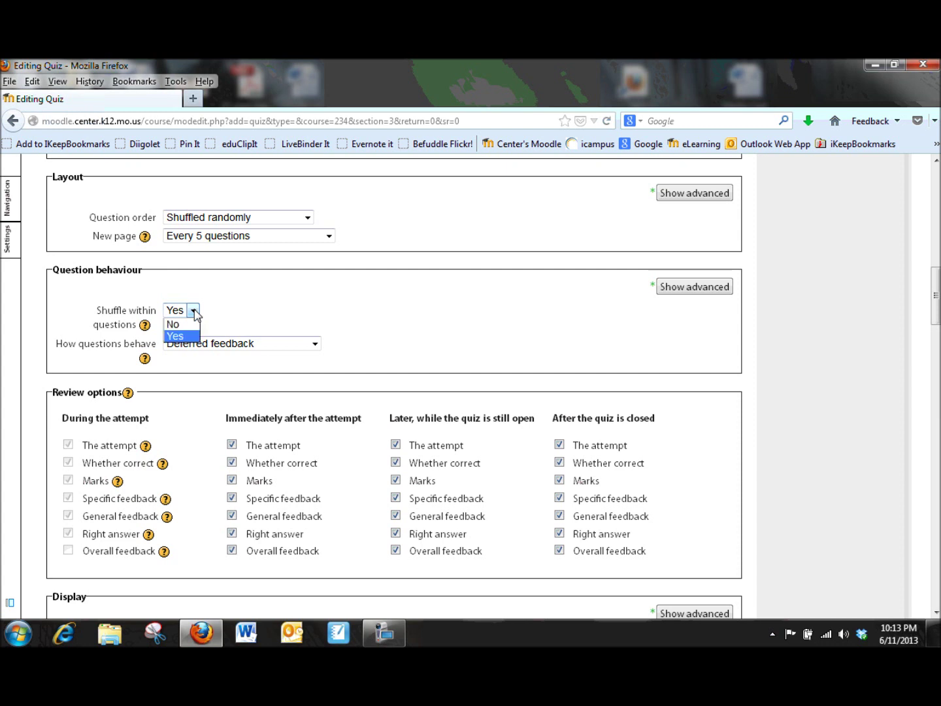
left_click(194, 313)
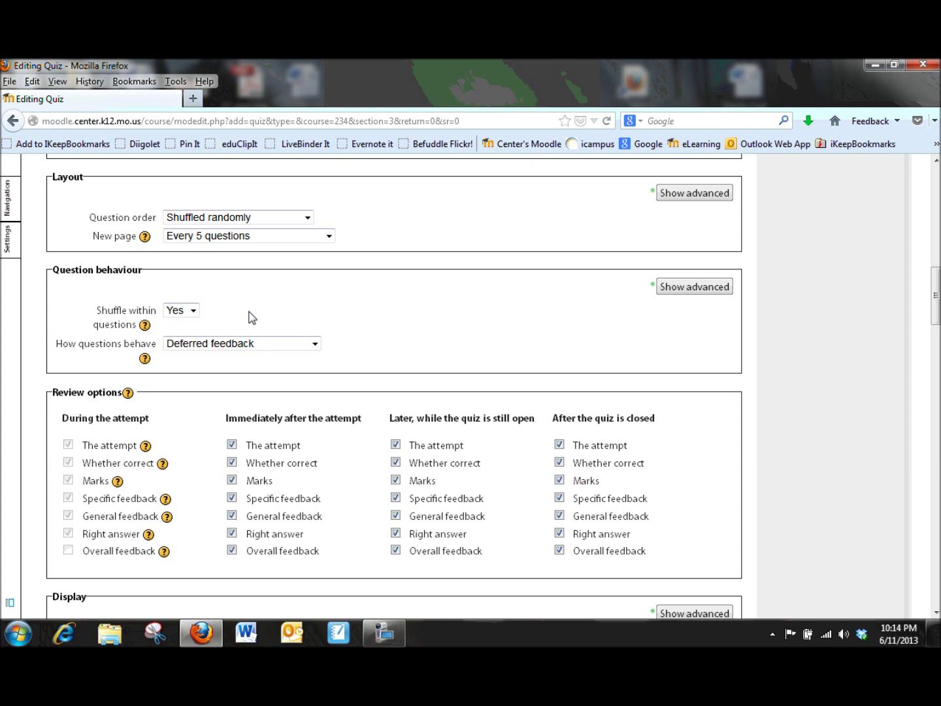
left_click(314, 345)
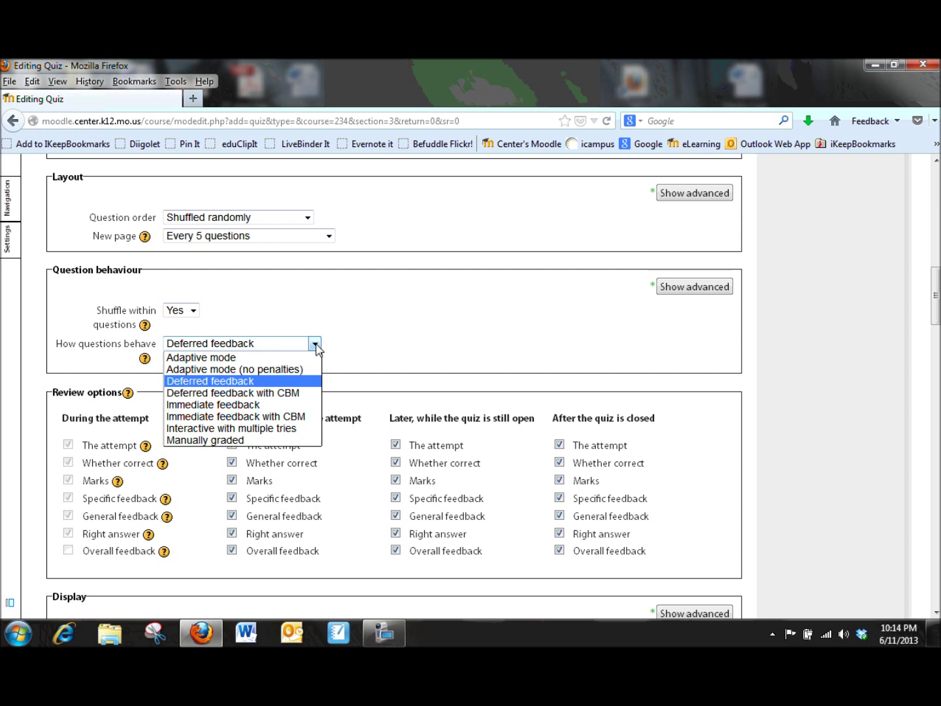
left_click(268, 385)
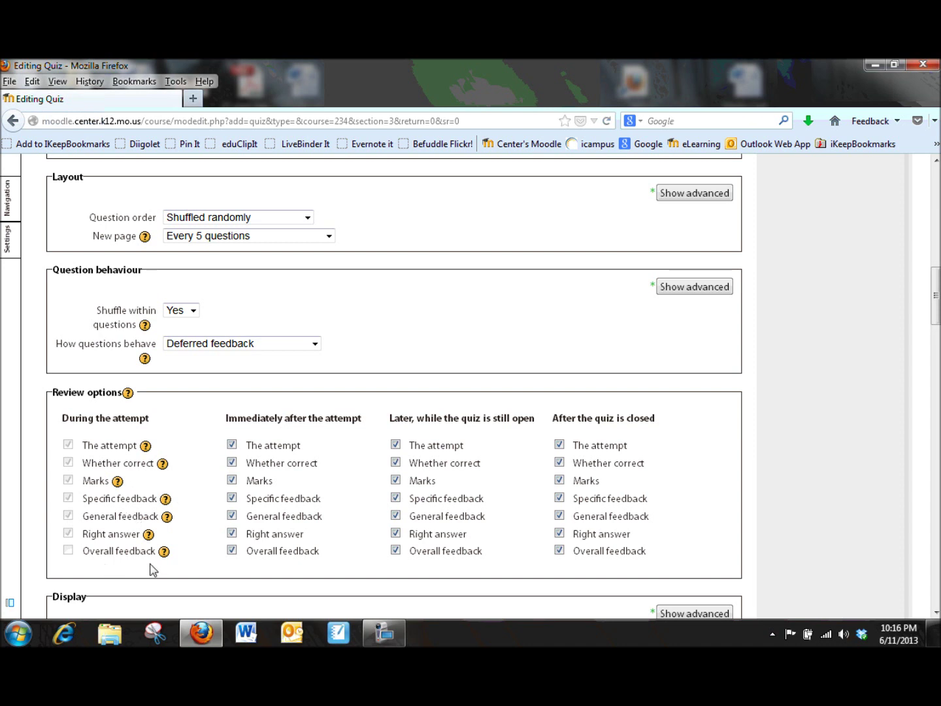
scroll(152, 569, "down", 10)
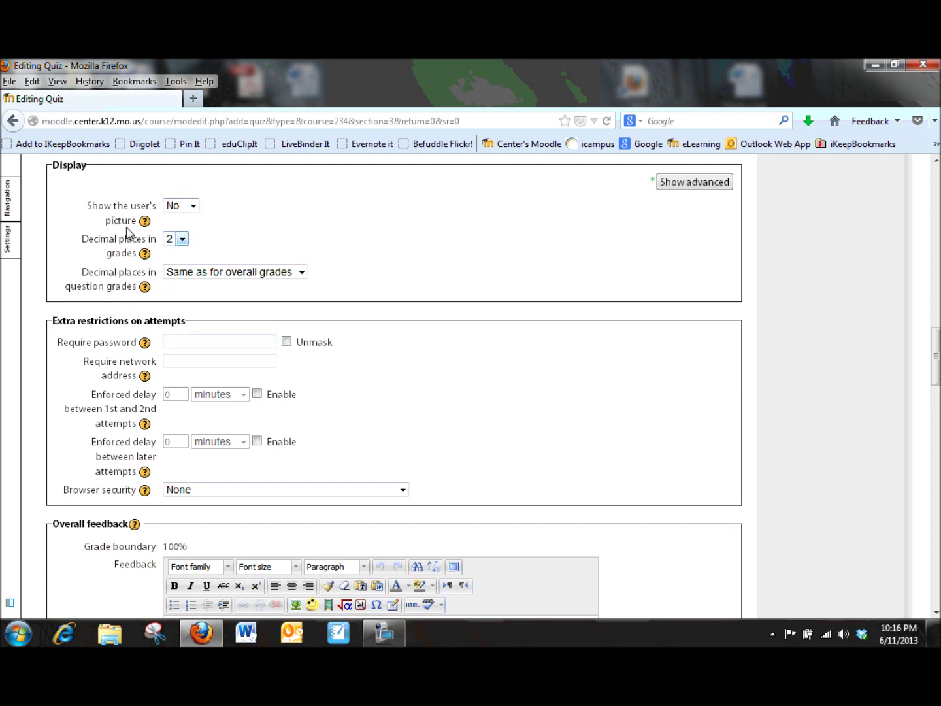
scroll(104, 337, "down", 1)
scroll(102, 339, "down", 4)
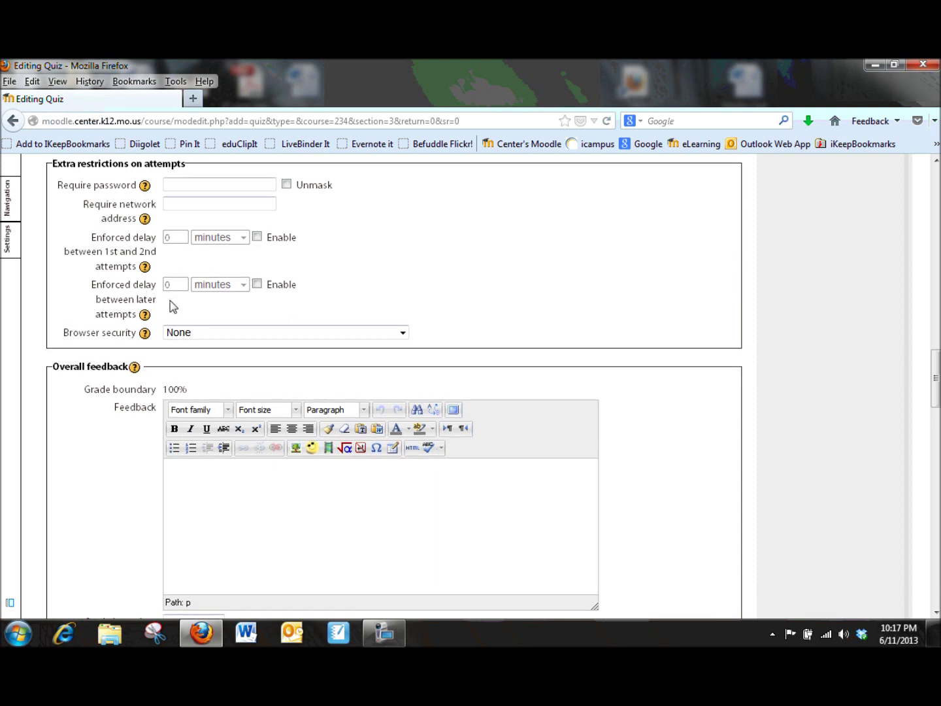
scroll(130, 309, "down", 5)
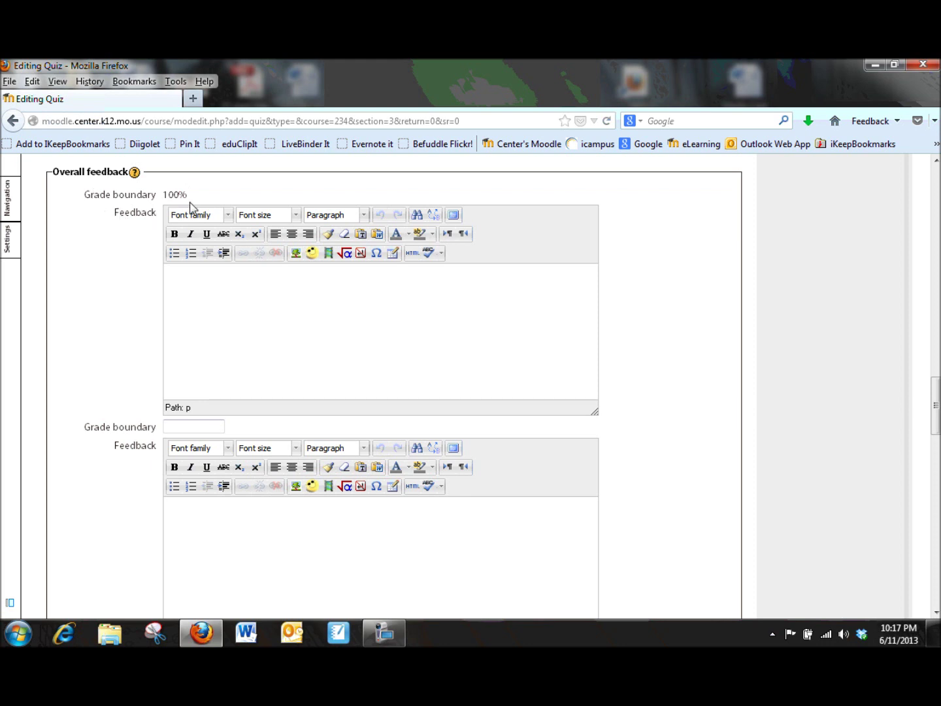
Enter 90% as the second grade boundary.
left_click(169, 426)
left_click(200, 504)
type("90%")
Write 'Great job!' as the feedback for the 100% boundary.
left_click(238, 338)
type("Great job!")
scroll(202, 300, "down", 1)
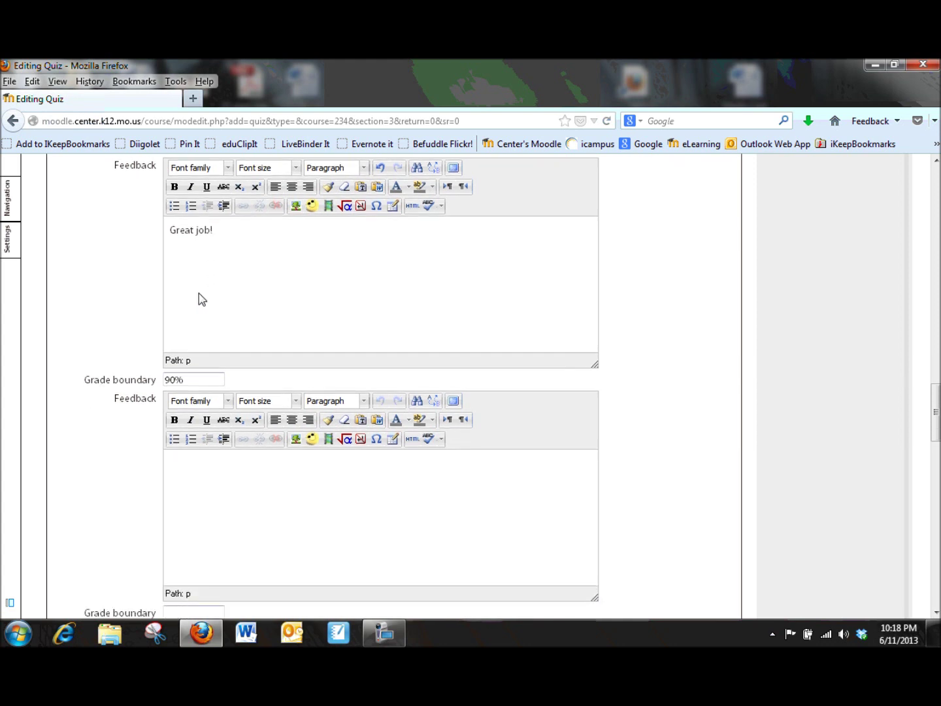
scroll(199, 299, "down", 3)
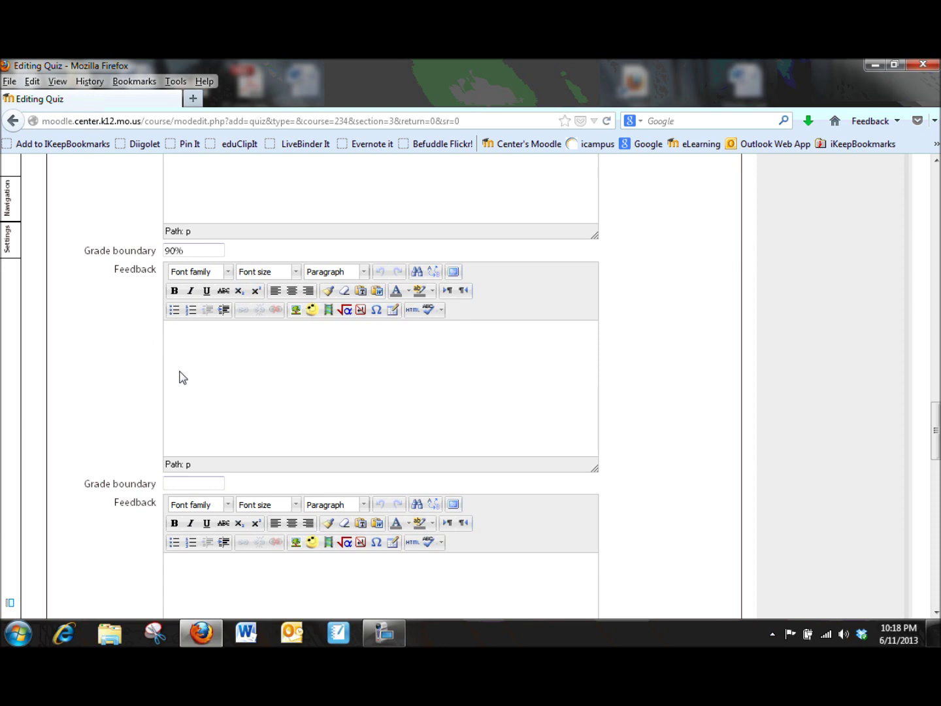
scroll(136, 390, "down", 3)
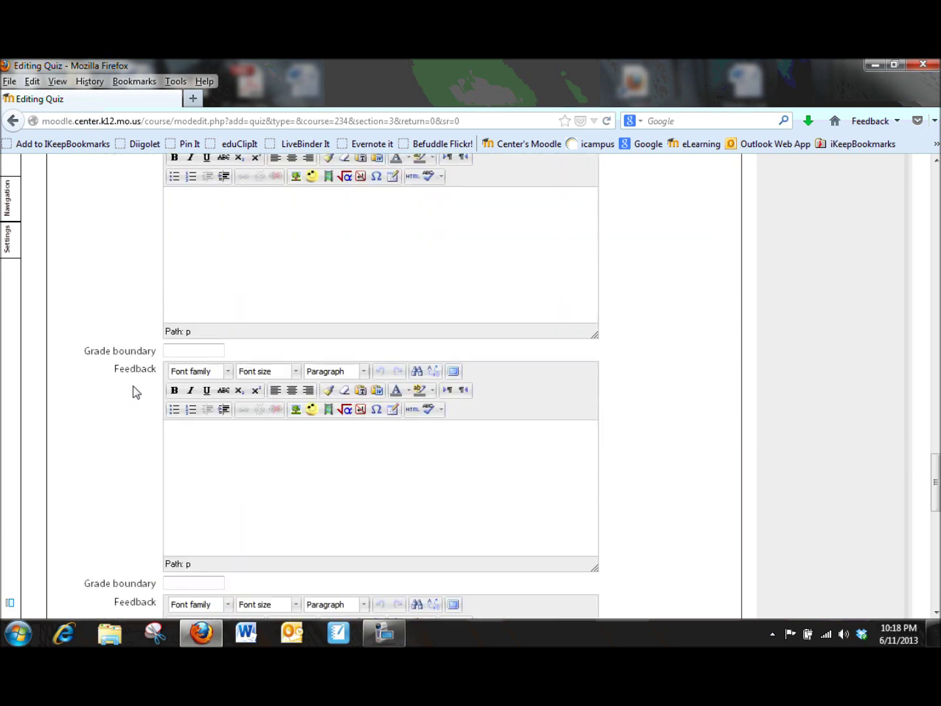
scroll(135, 391, "down", 12)
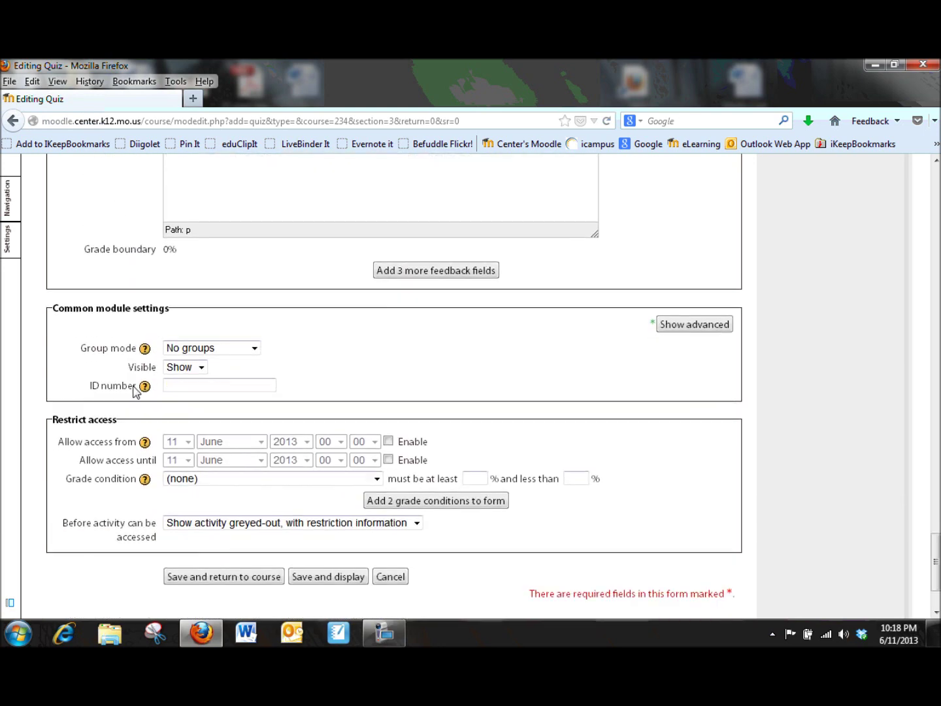
Save the Tech quiz settings with Save and display.
scroll(135, 390, "down", 2)
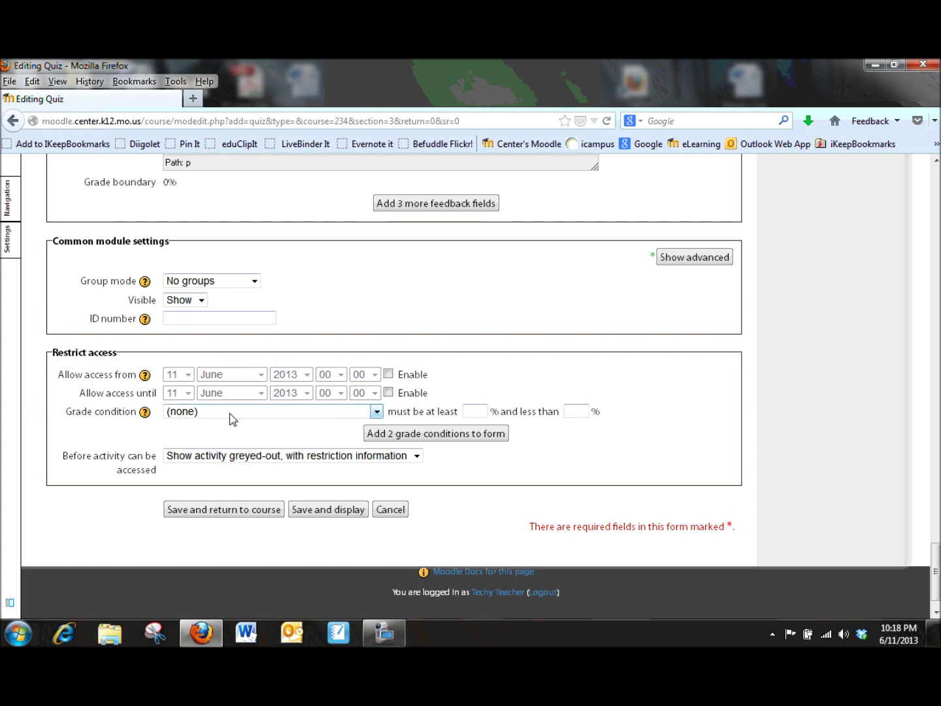
scroll(188, 408, "down", 1)
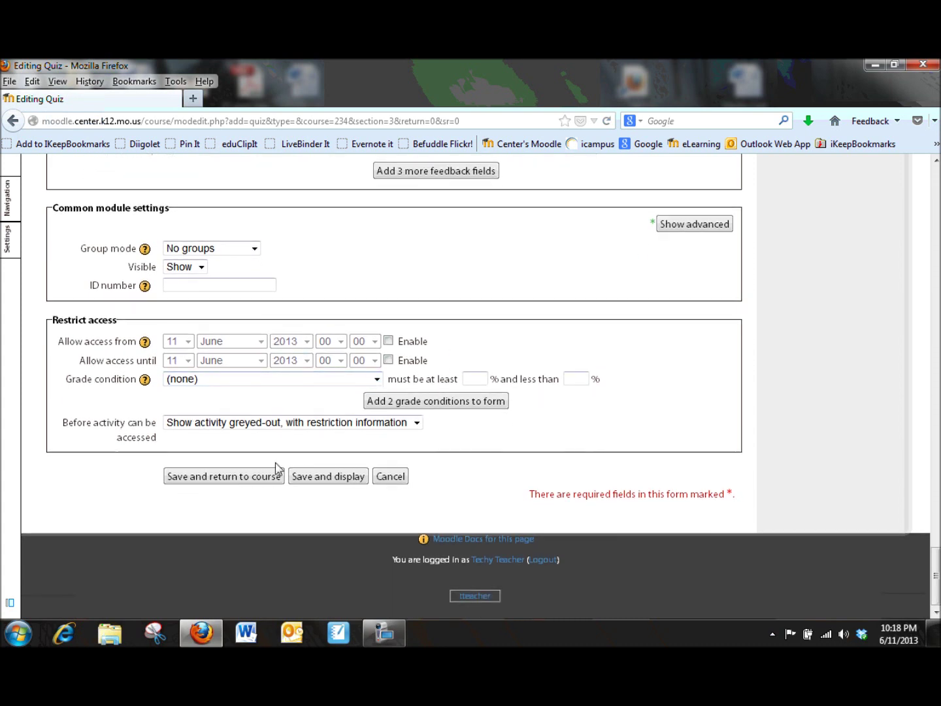
left_click(316, 478)
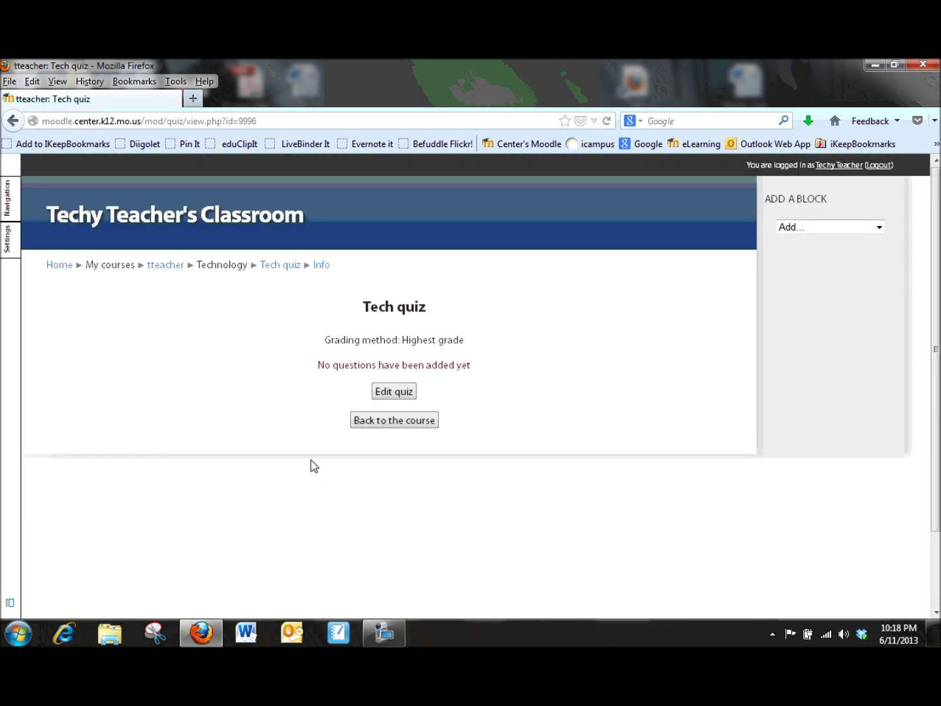
Edit the Tech quiz and select the 'Default for Tech quiz' question bank category.
left_click(402, 395)
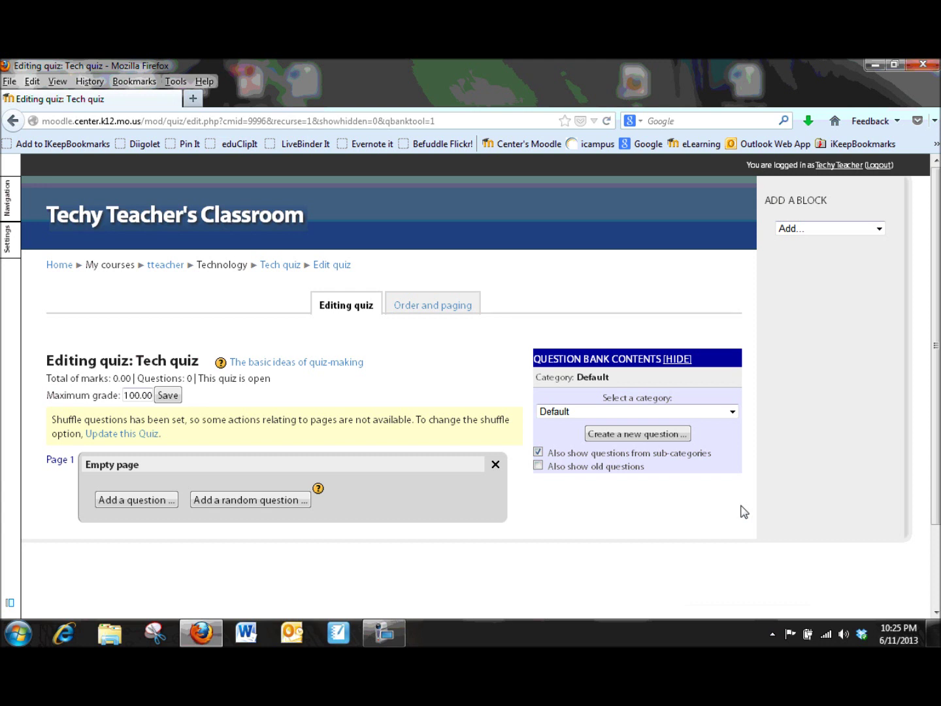
left_click(732, 413)
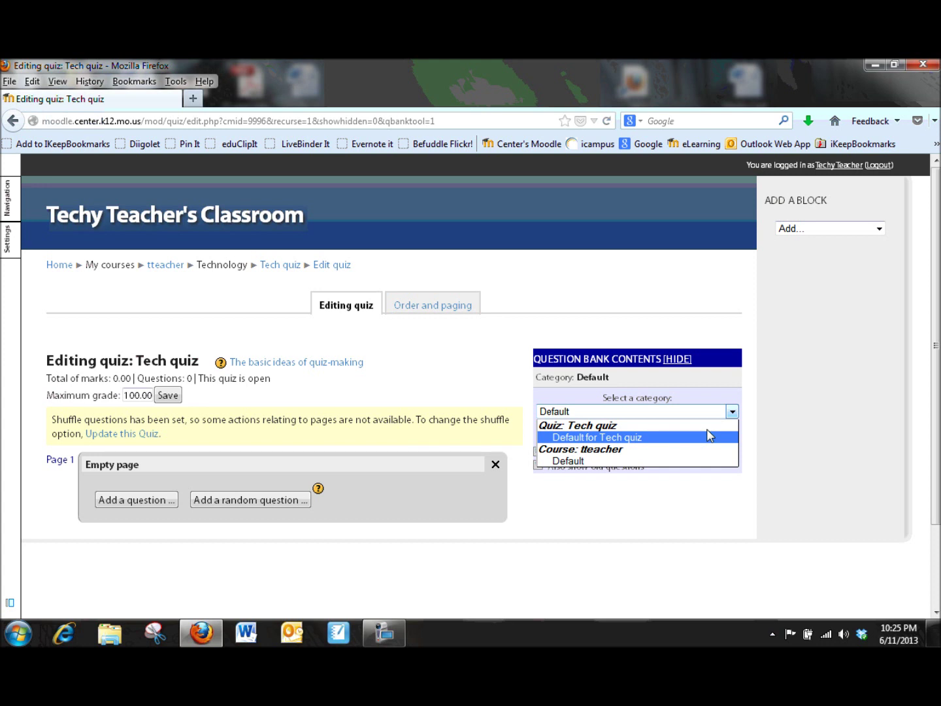
left_click(709, 436)
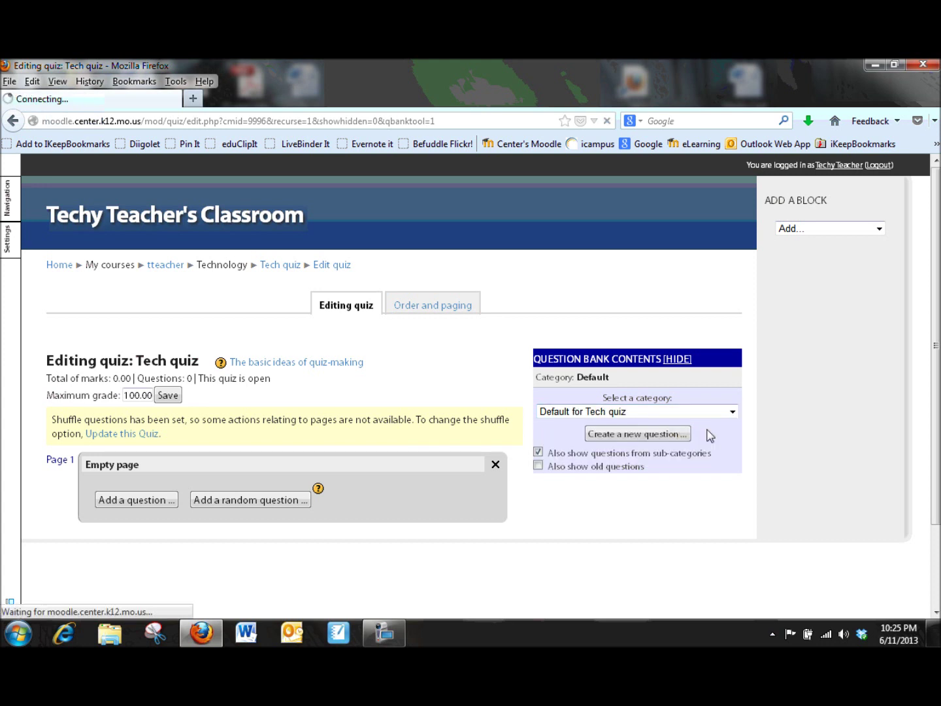
Create a new Multiple choice question from the question bank.
left_click(670, 436)
left_click(670, 438)
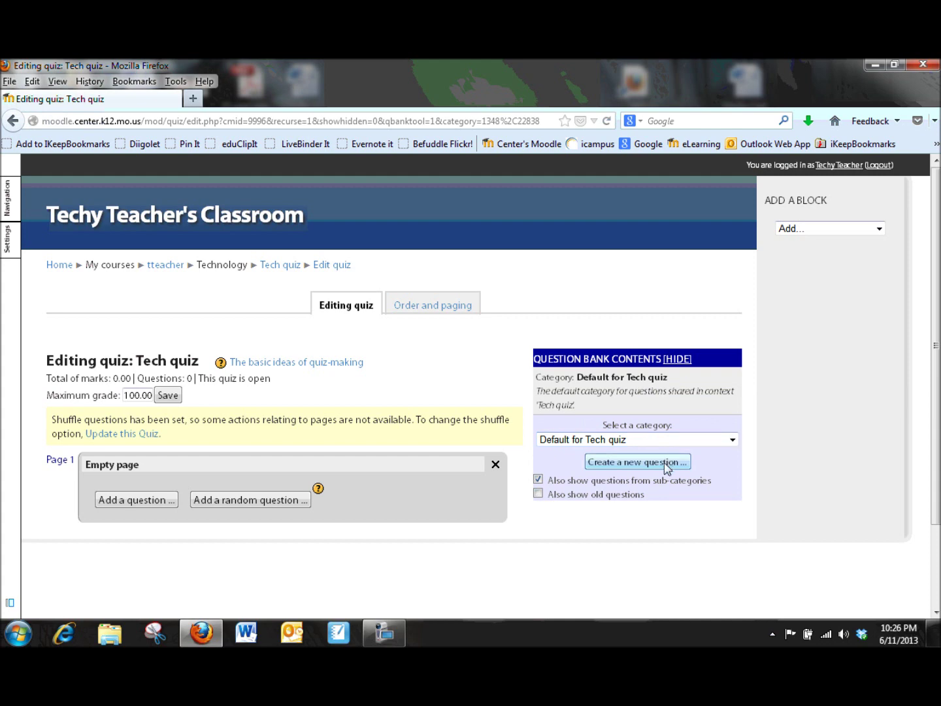
left_click(666, 462)
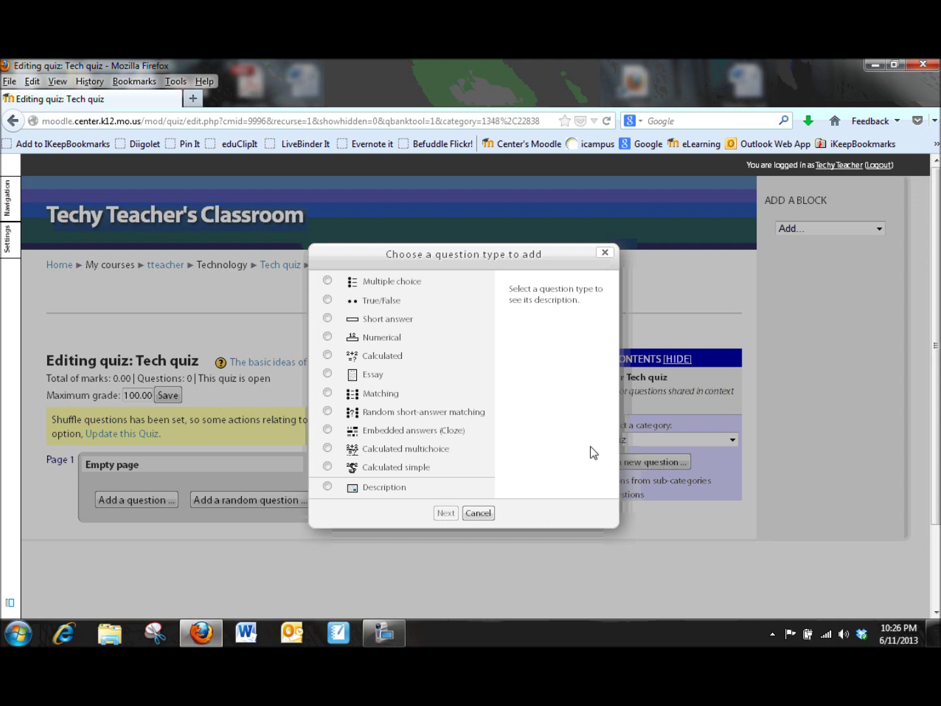
left_click(418, 288)
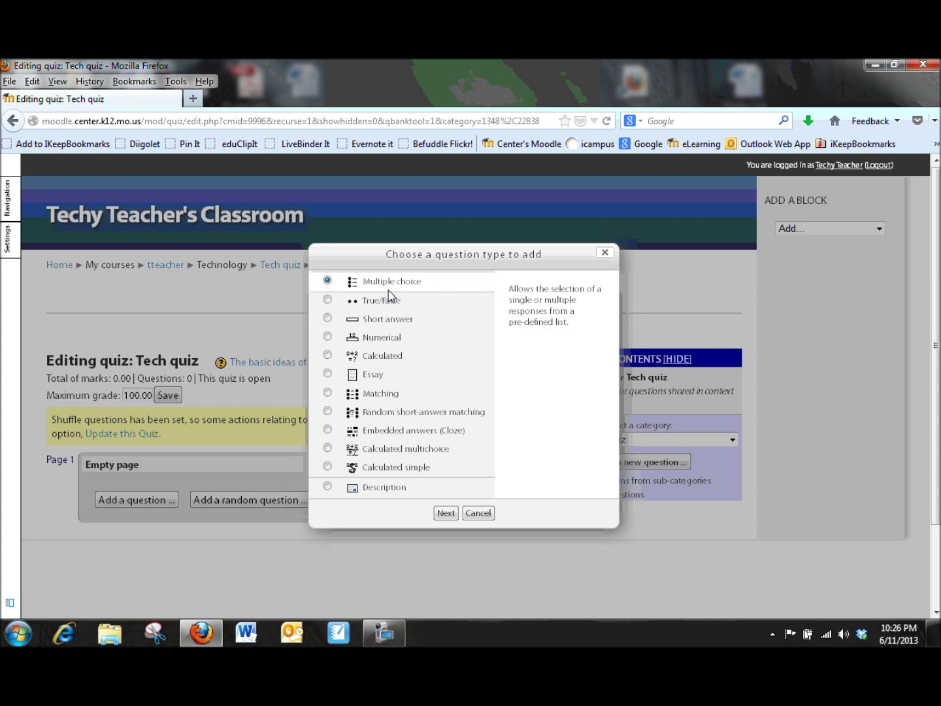
left_click(445, 513)
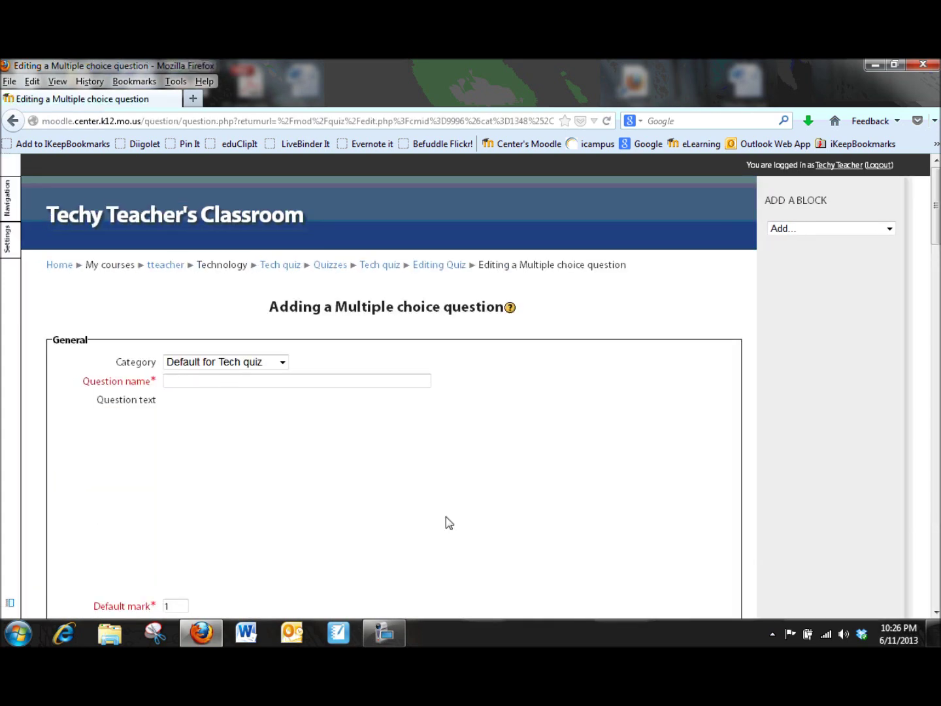
Keep the category at 'Default for Tech quiz' and start filling in the Question name field.
left_click(281, 363)
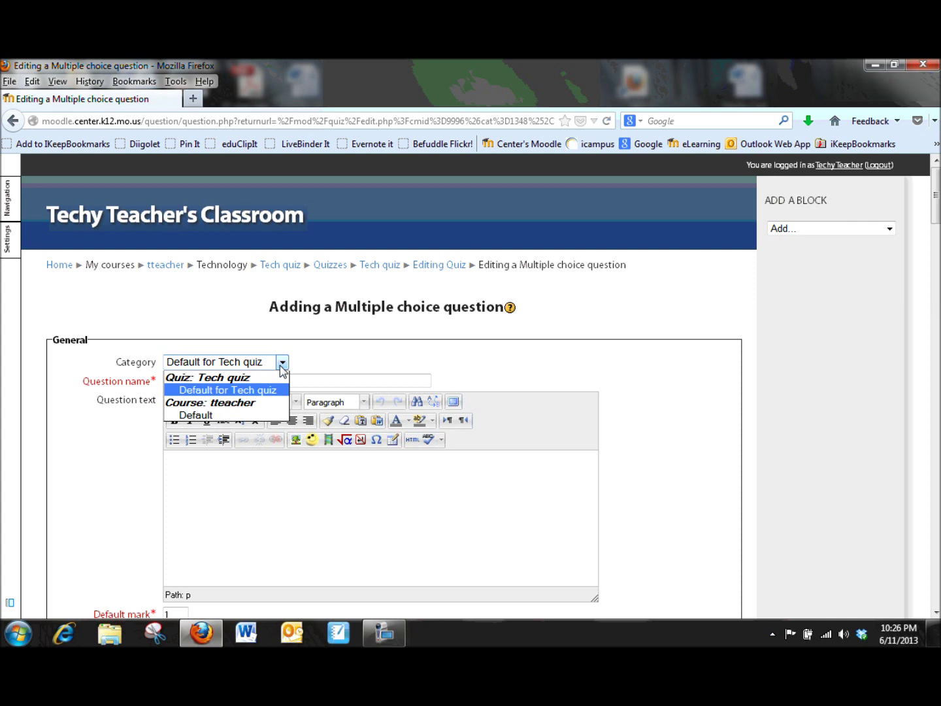
left_click(282, 366)
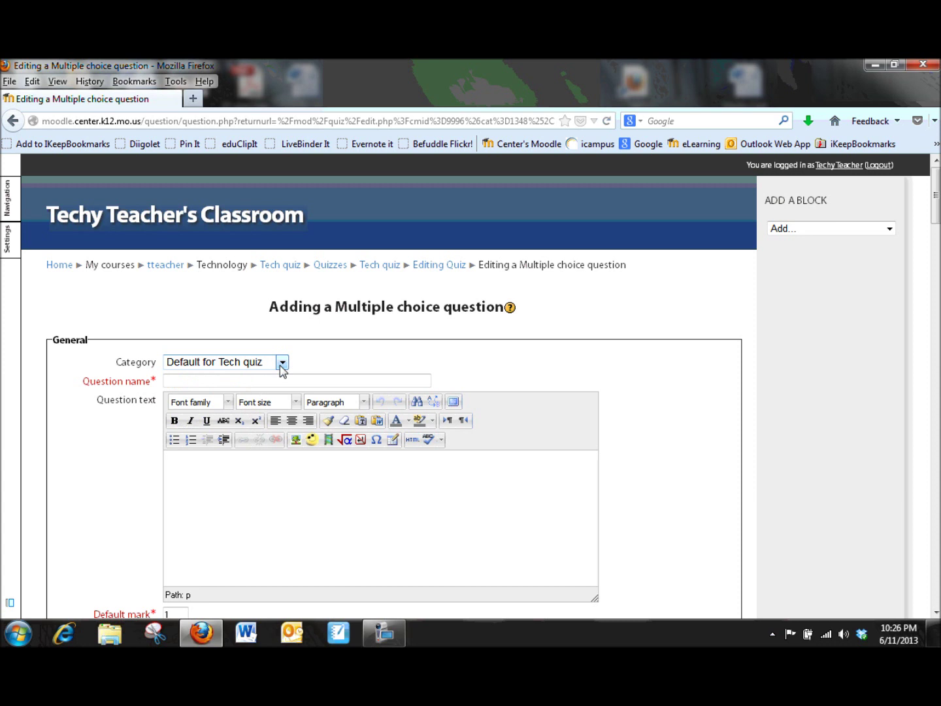
left_click(267, 380)
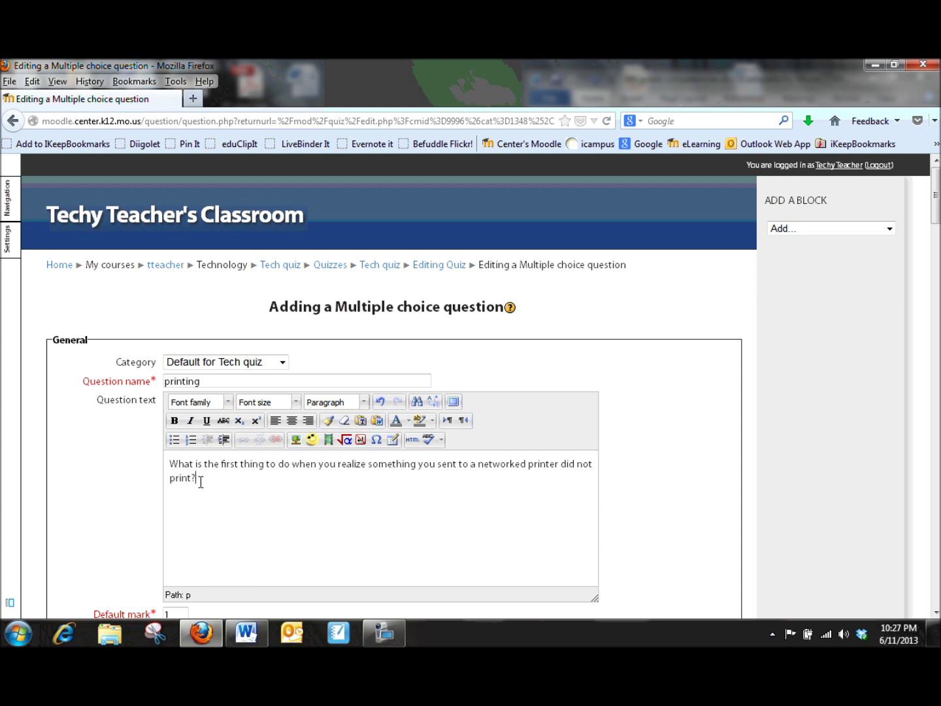
scroll(200, 481, "down", 5)
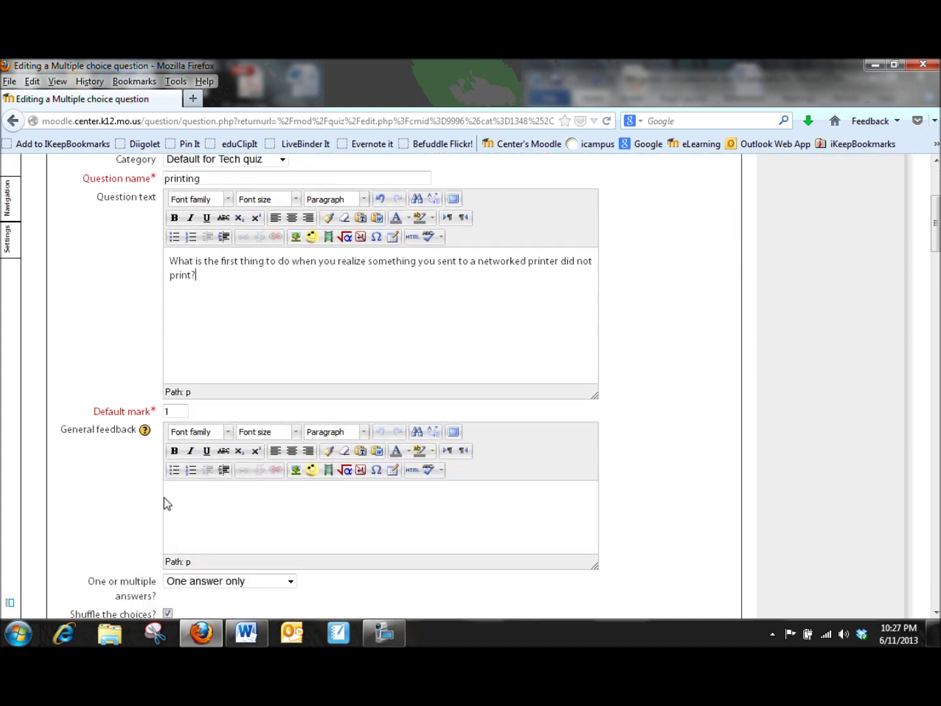
scroll(167, 503, "down", 1)
scroll(132, 473, "down", 1)
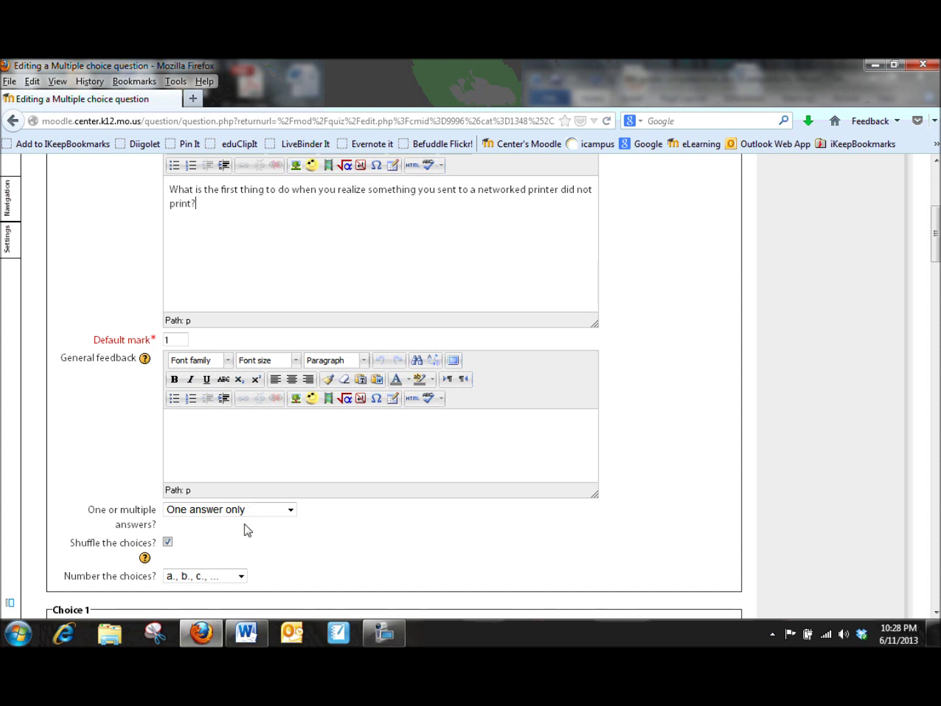
scroll(247, 527, "down", 5)
scroll(255, 447, "down", 1)
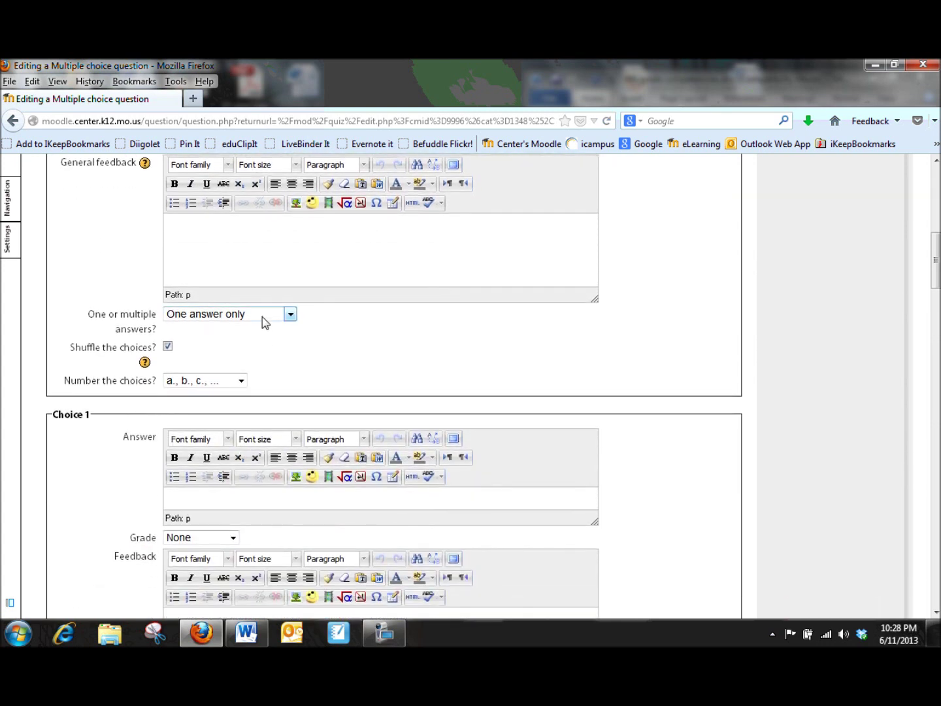
left_click(290, 315)
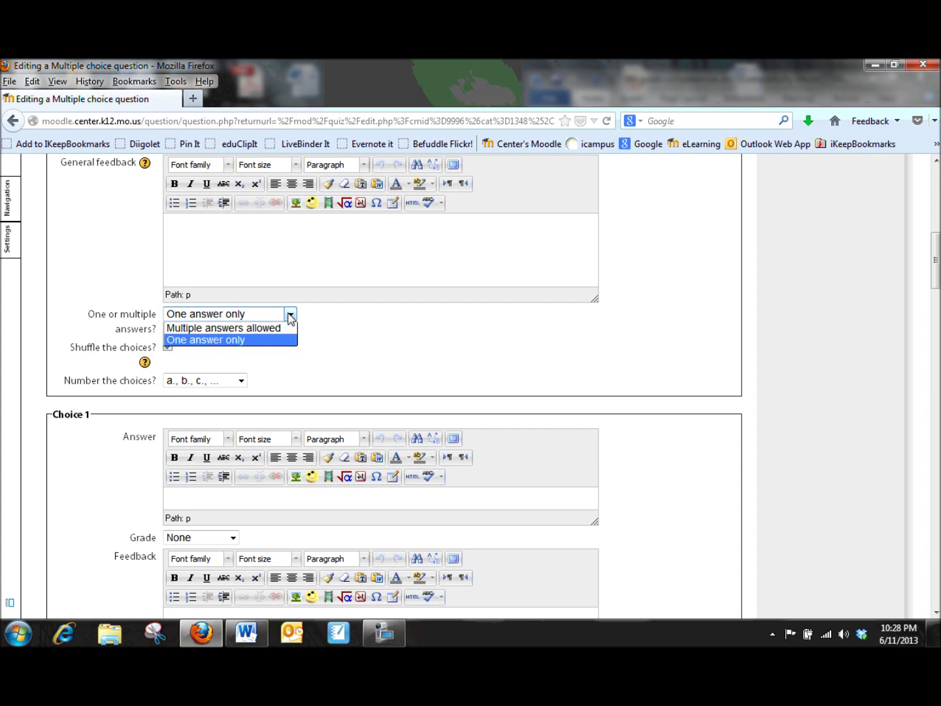
left_click(252, 340)
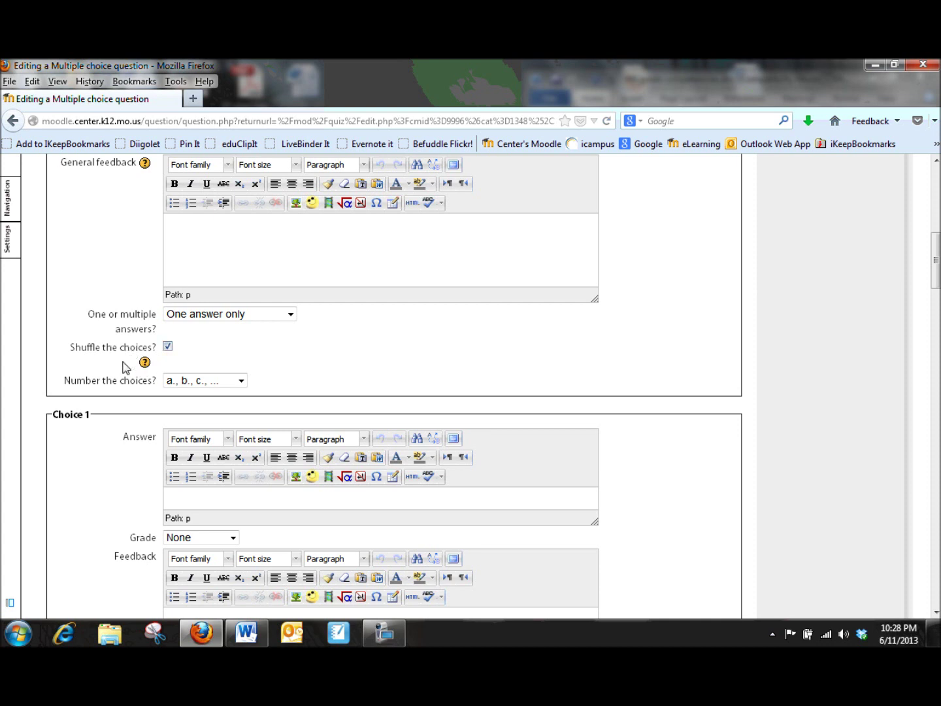
left_click(241, 381)
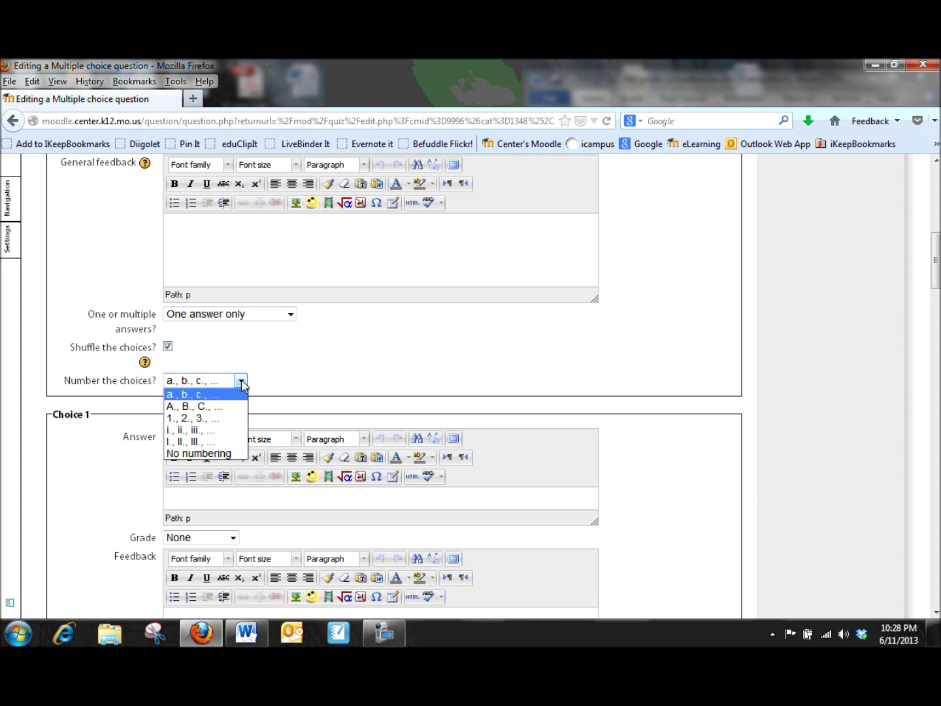
left_click(241, 384)
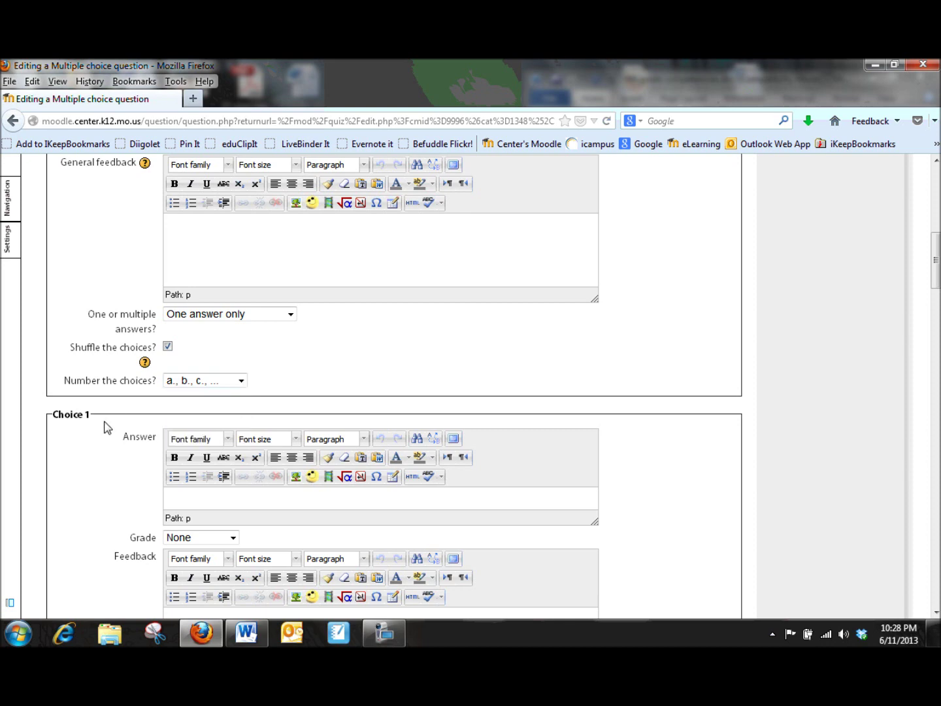
scroll(105, 427, "down", 3)
scroll(104, 426, "down", 3)
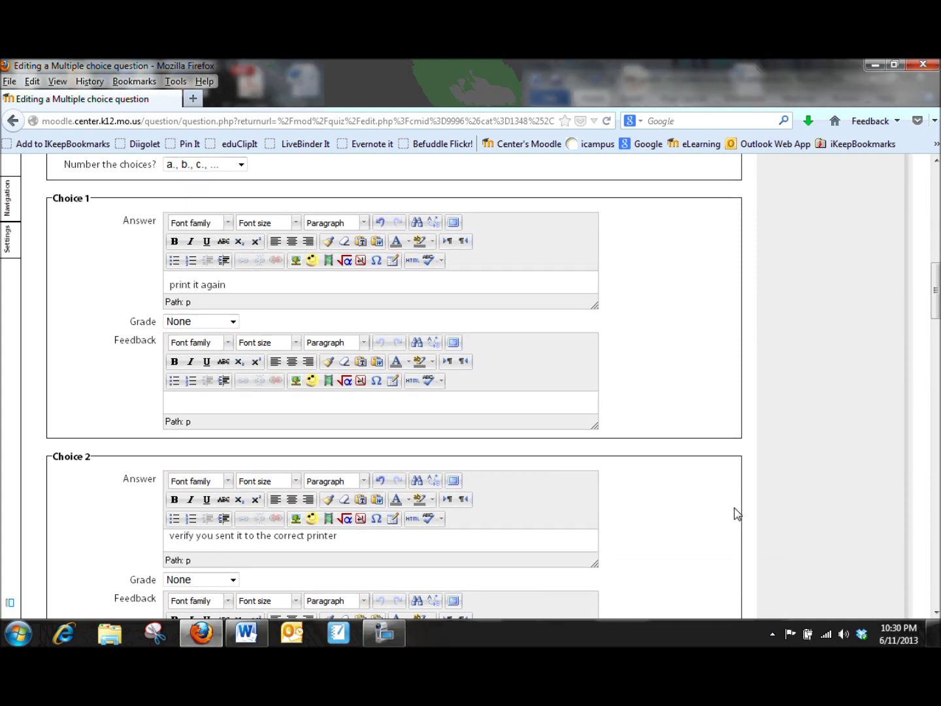
Leave Choice 1 at None, grade Choice 2 at 100%, and keep One answer only.
left_click(232, 322)
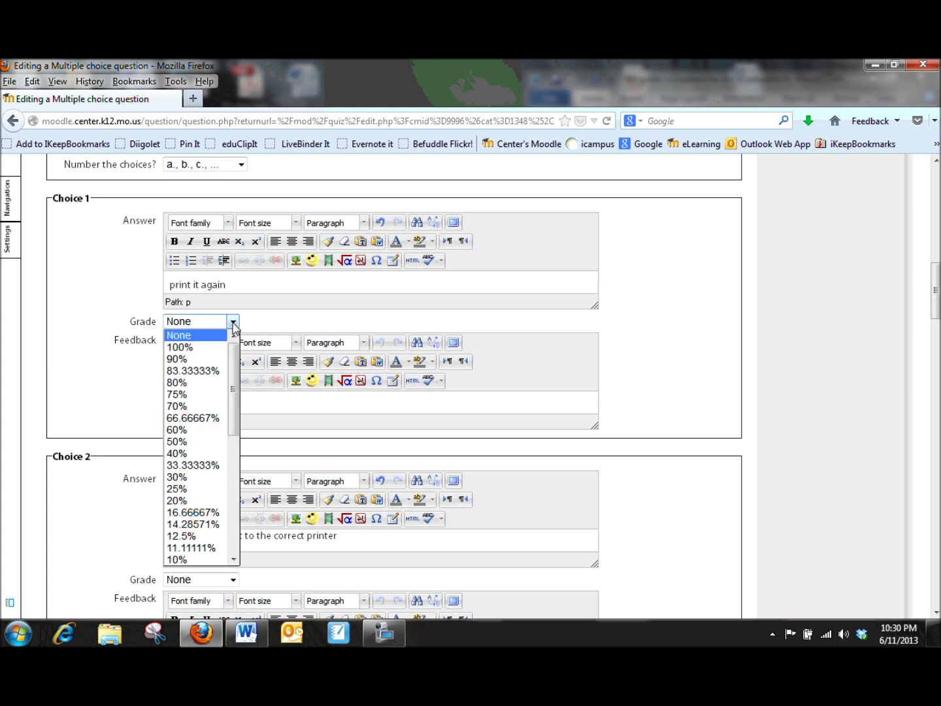
left_click(233, 323)
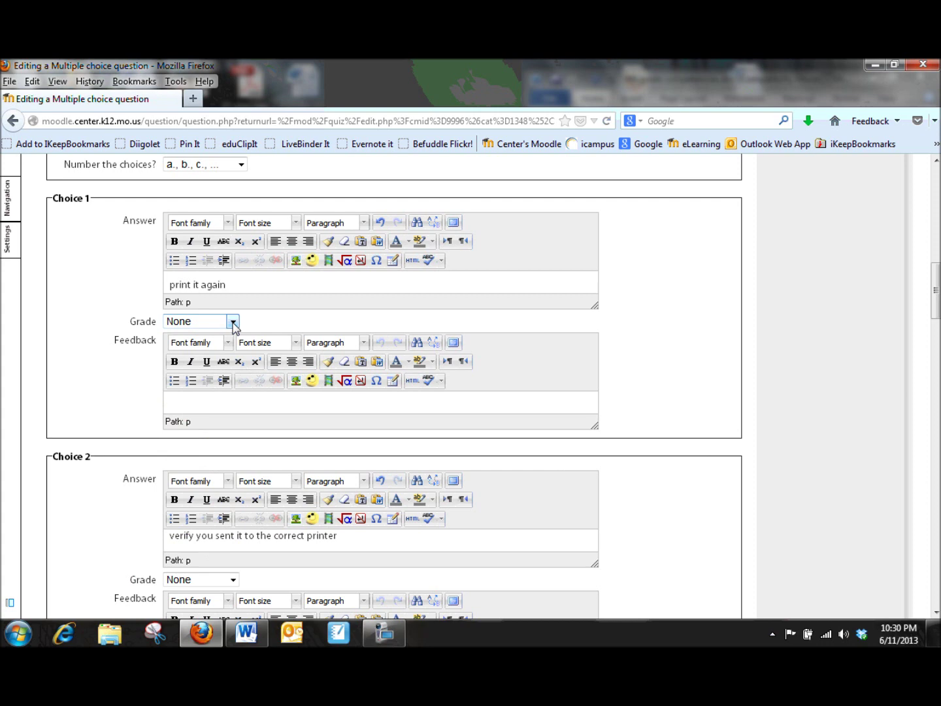
scroll(127, 381, "down", 4)
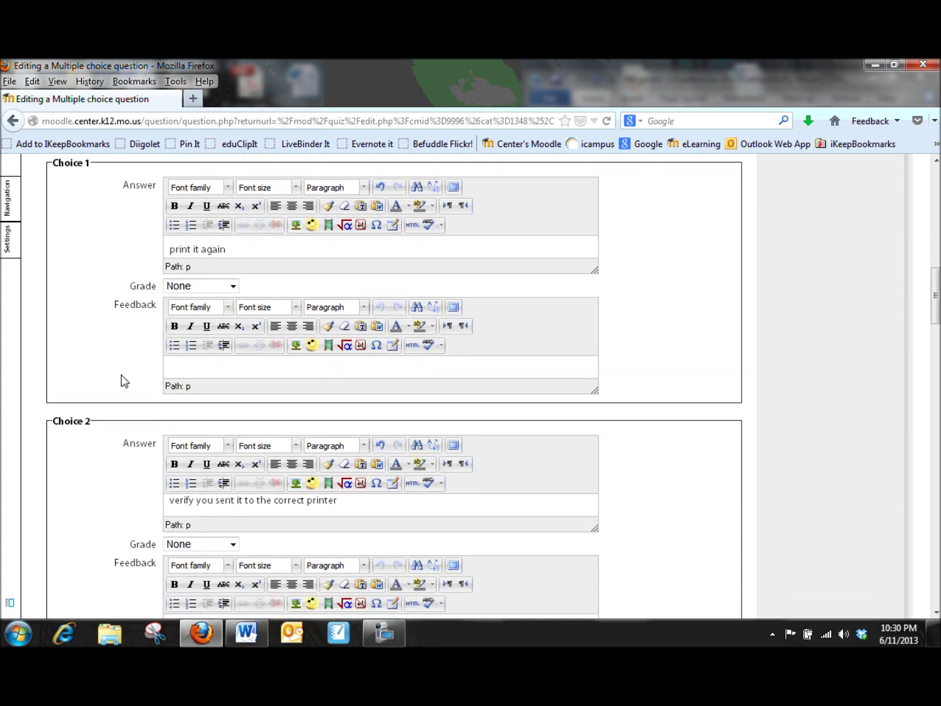
scroll(125, 381, "down", 5)
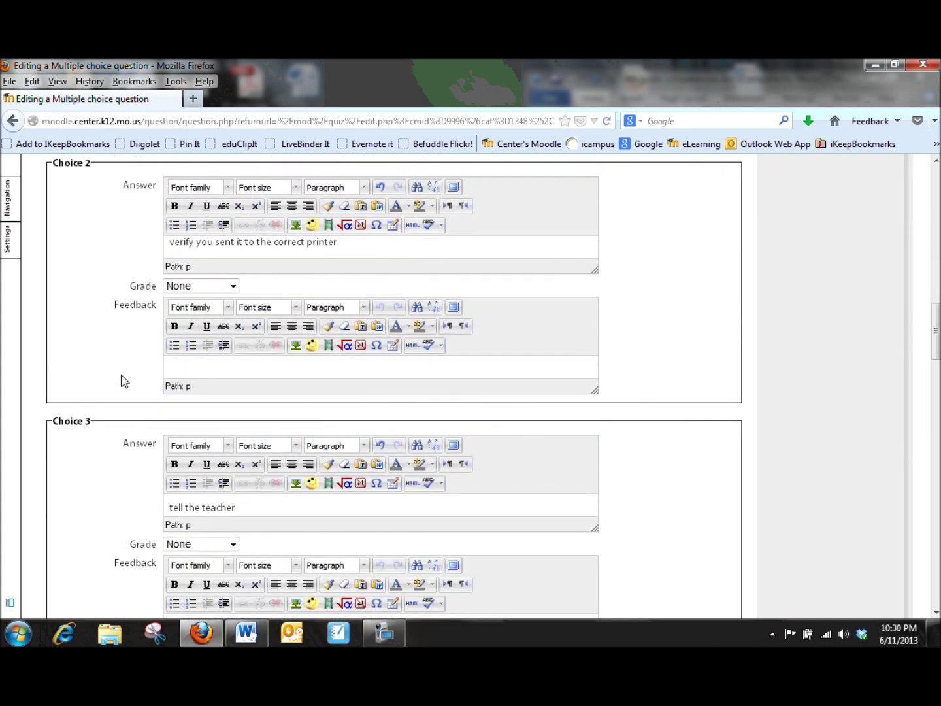
left_click(232, 267)
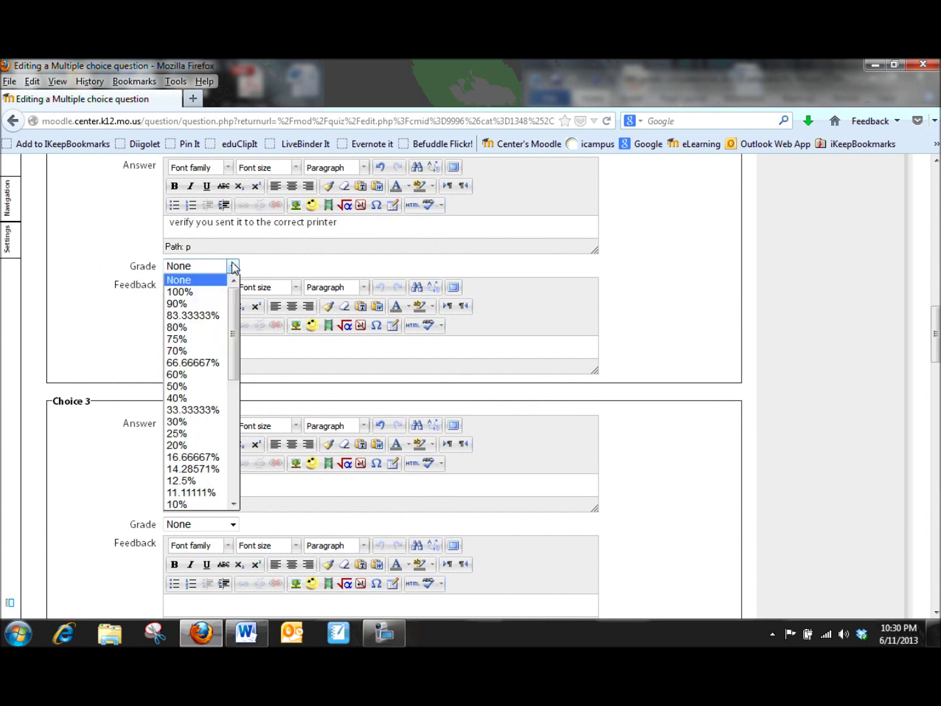
left_click(214, 295)
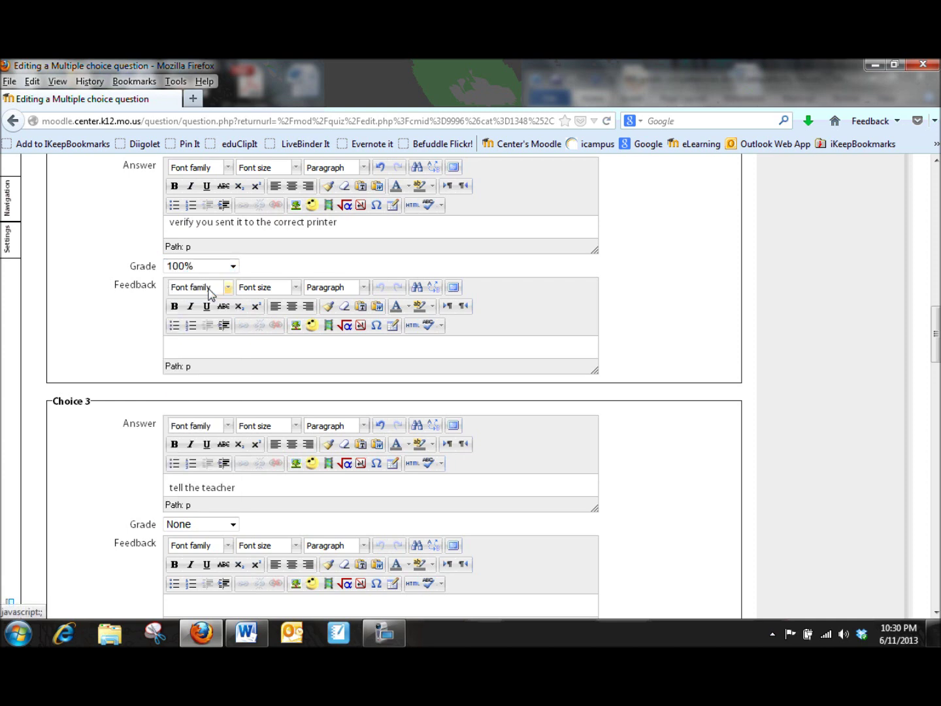
scroll(209, 292, "up", 7)
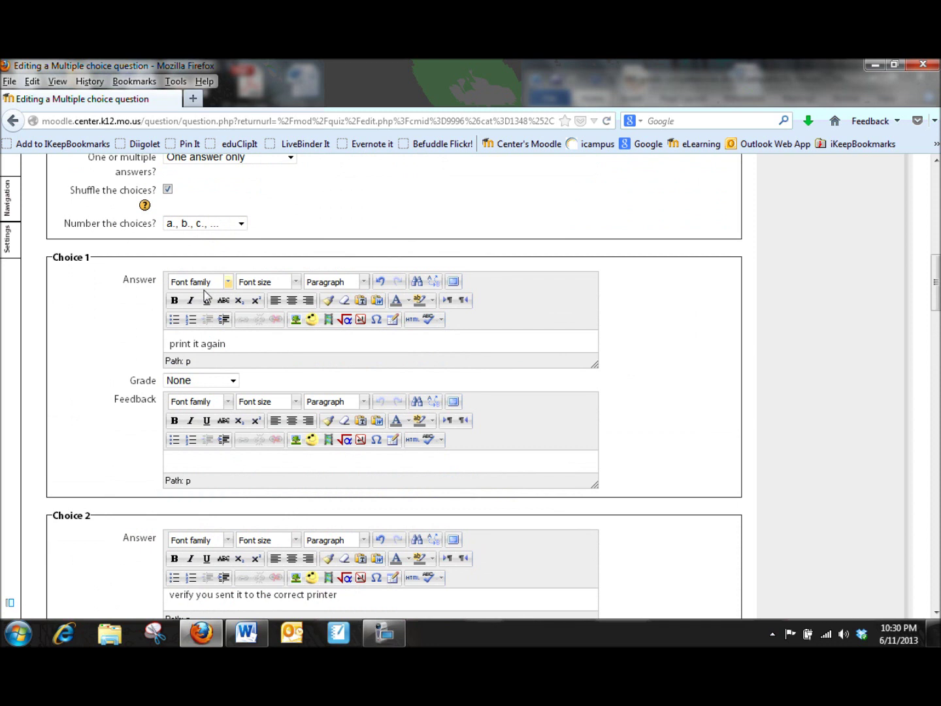
left_click(271, 257)
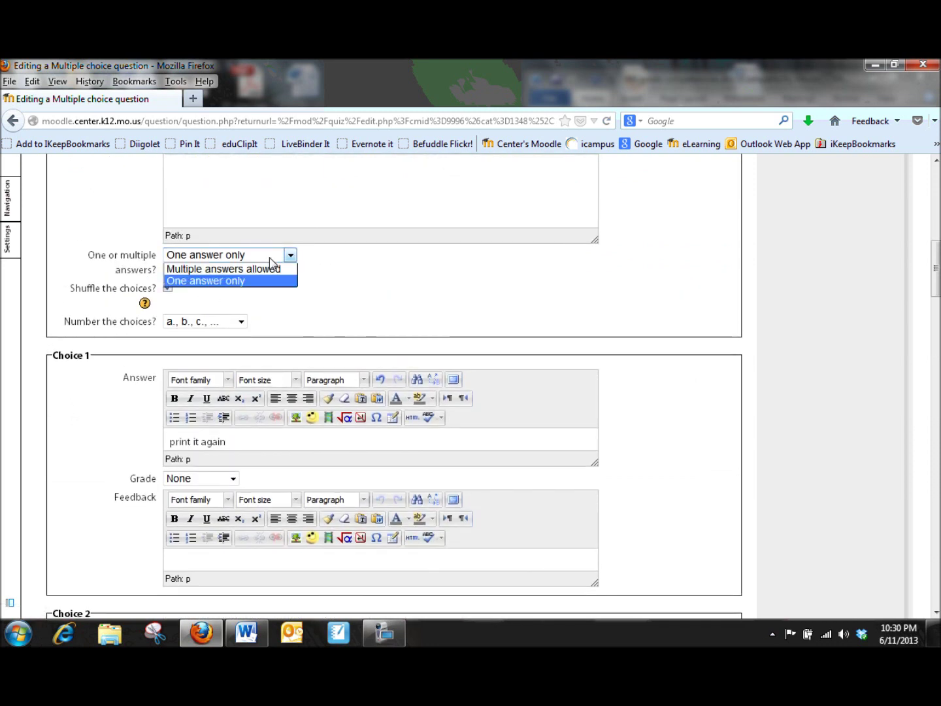
left_click(267, 259)
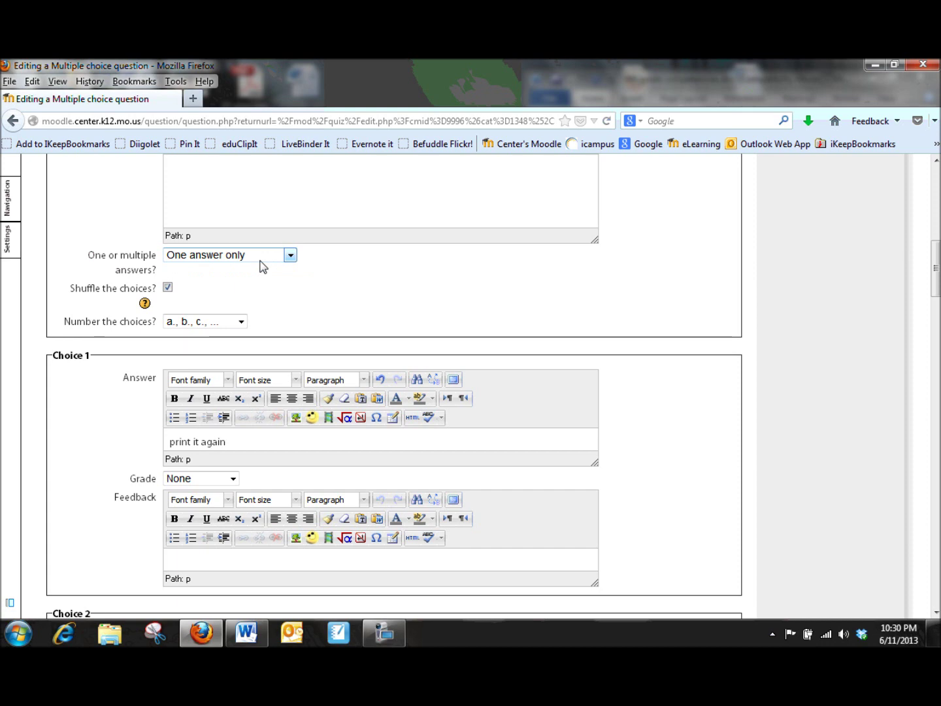
scroll(197, 353, "down", 7)
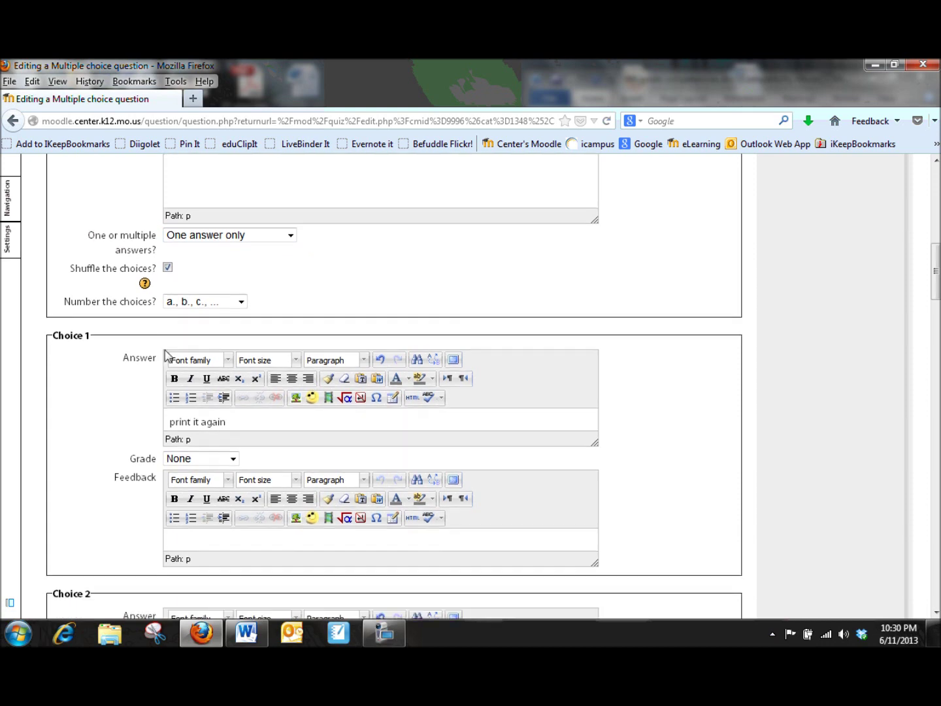
scroll(163, 364, "down", 9)
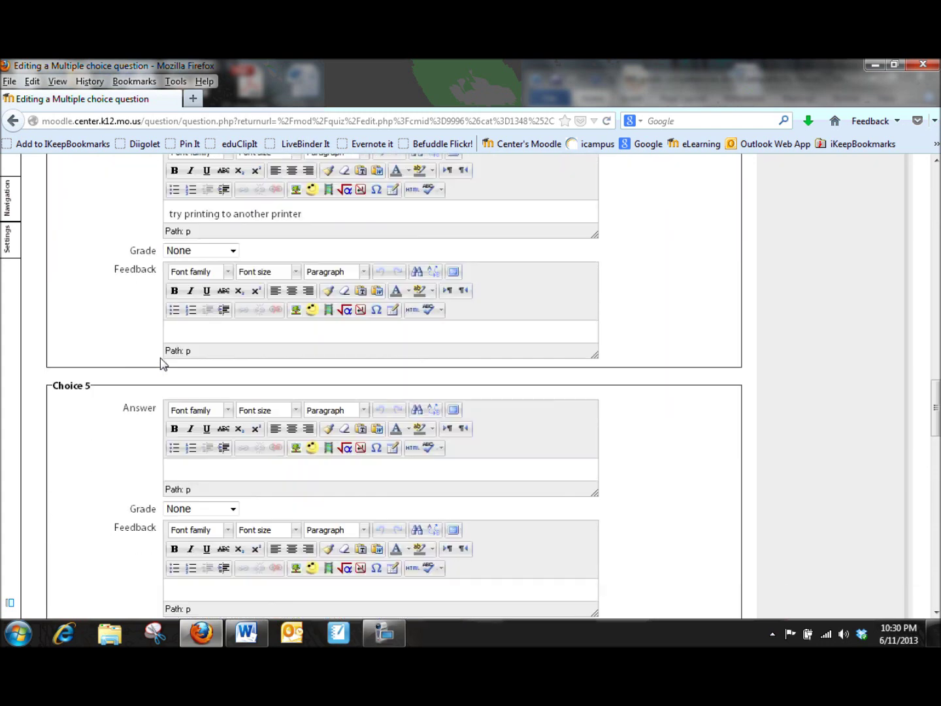
scroll(155, 366, "down", 1)
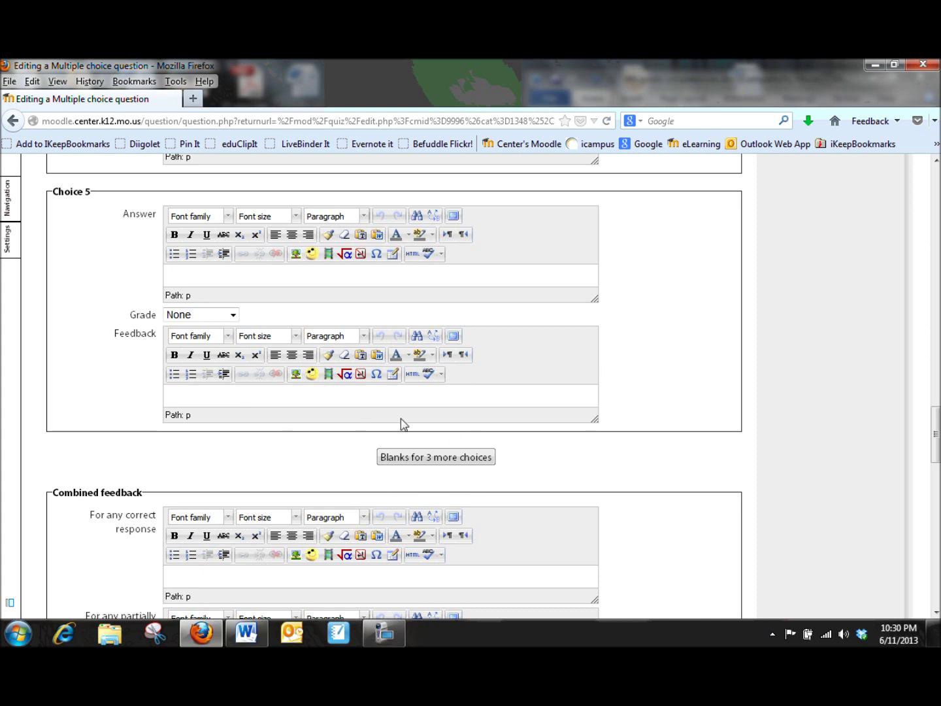
scroll(110, 468, "down", 5)
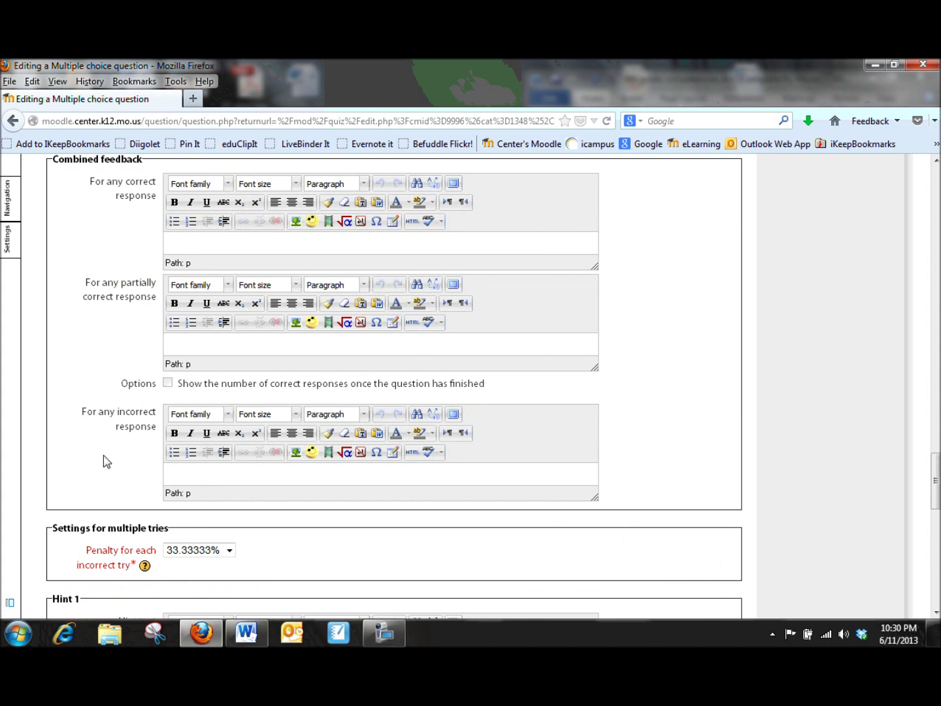
scroll(107, 461, "down", 5)
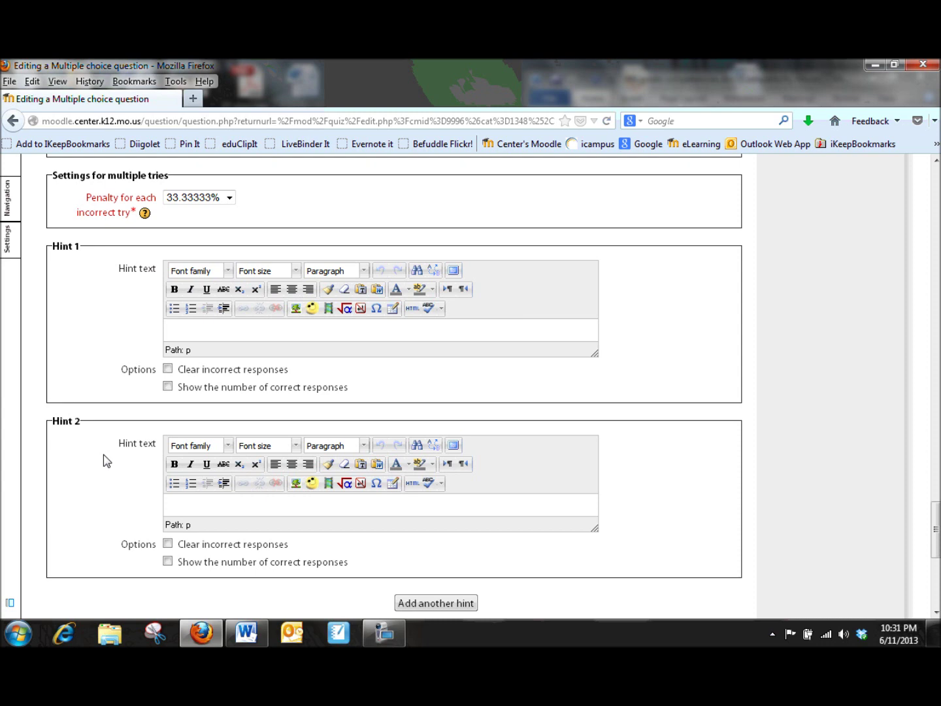
scroll(106, 462, "down", 5)
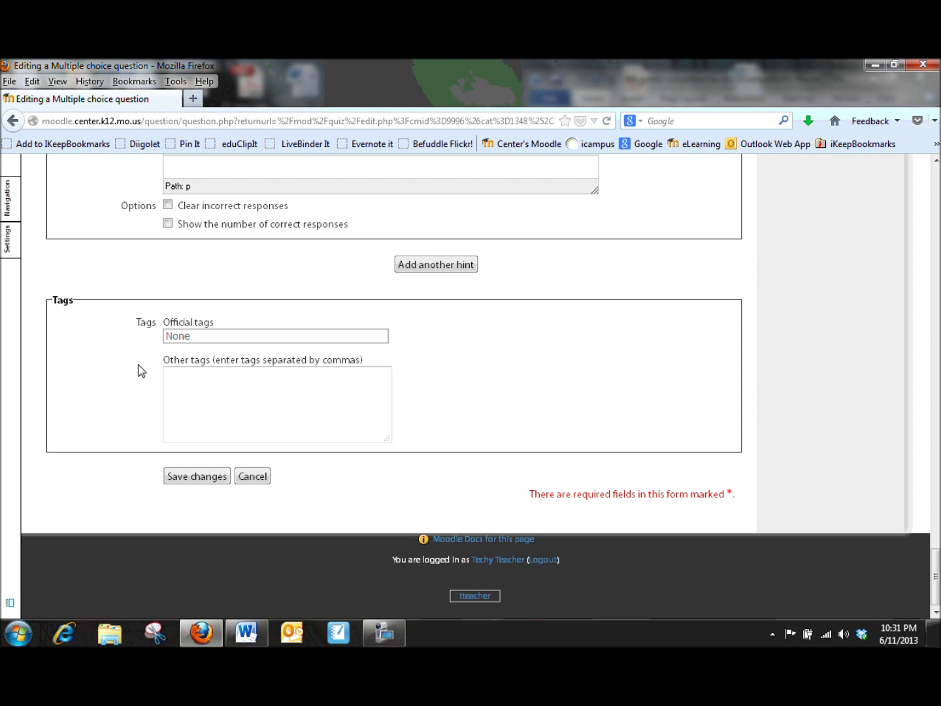
Save the printing question with Save changes.
left_click(194, 478)
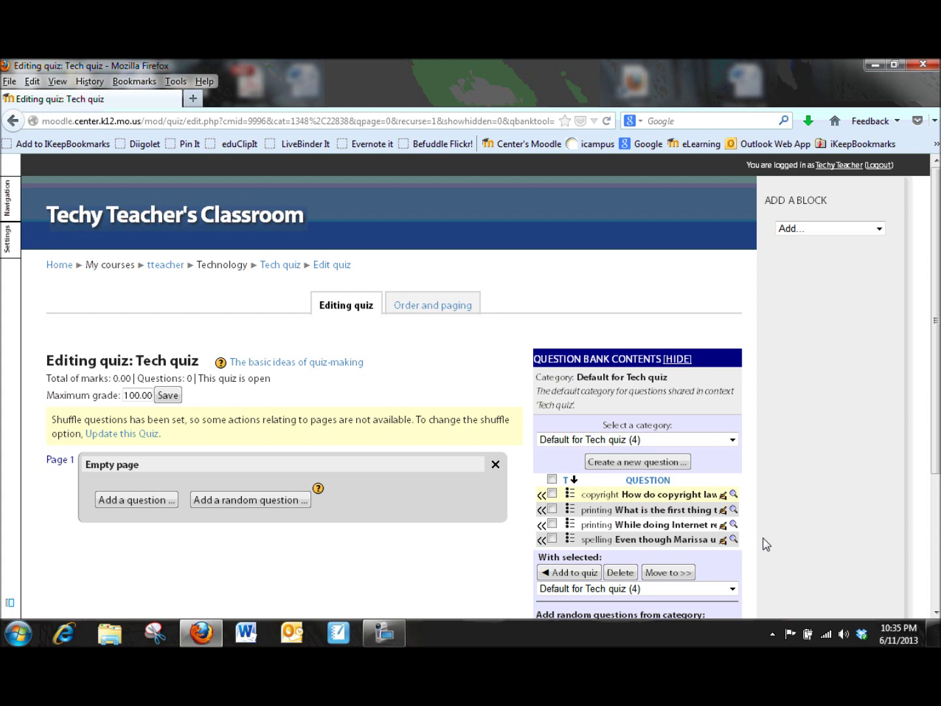
Tick Select all in the question bank to choose all four questions.
scroll(767, 545, "down", 2)
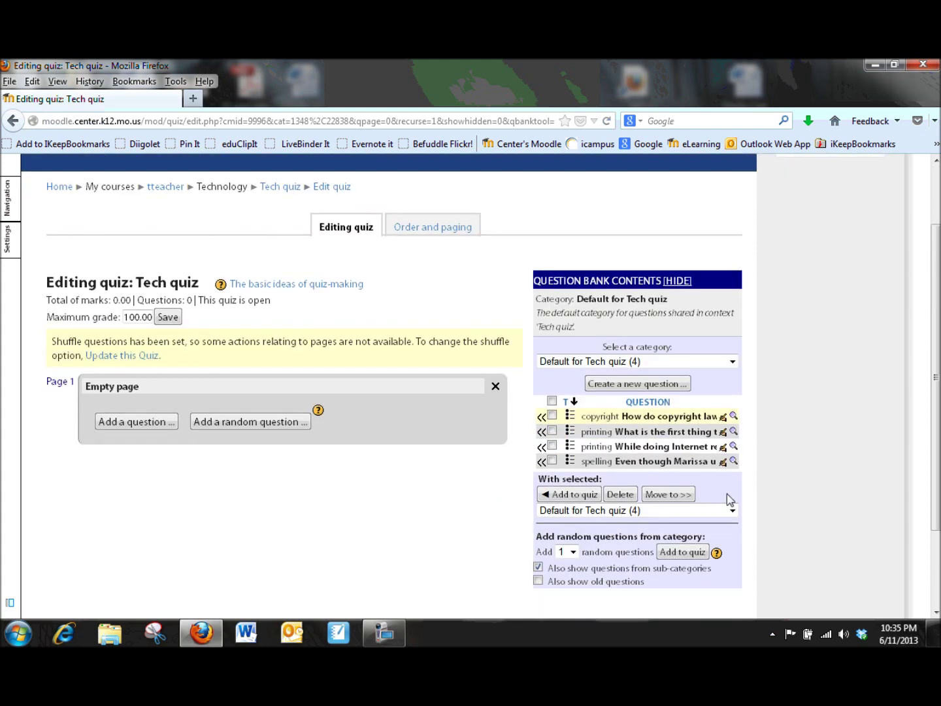
left_click(553, 403)
Add the four selected questions to the Tech quiz, making 4 questions worth 4.00 marks.
left_click(566, 497)
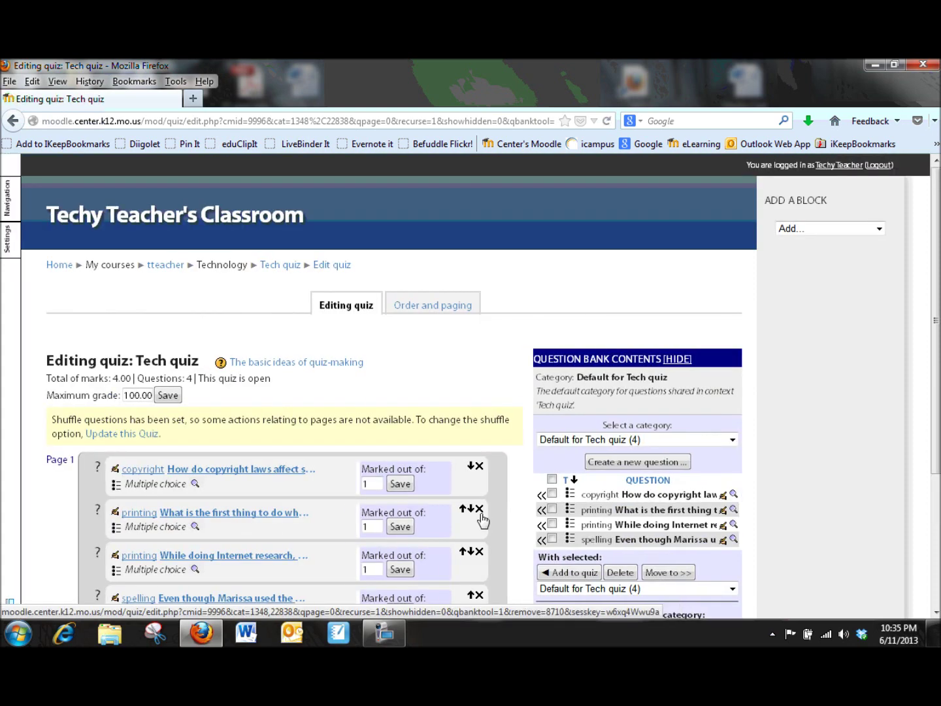
scroll(482, 518, "down", 4)
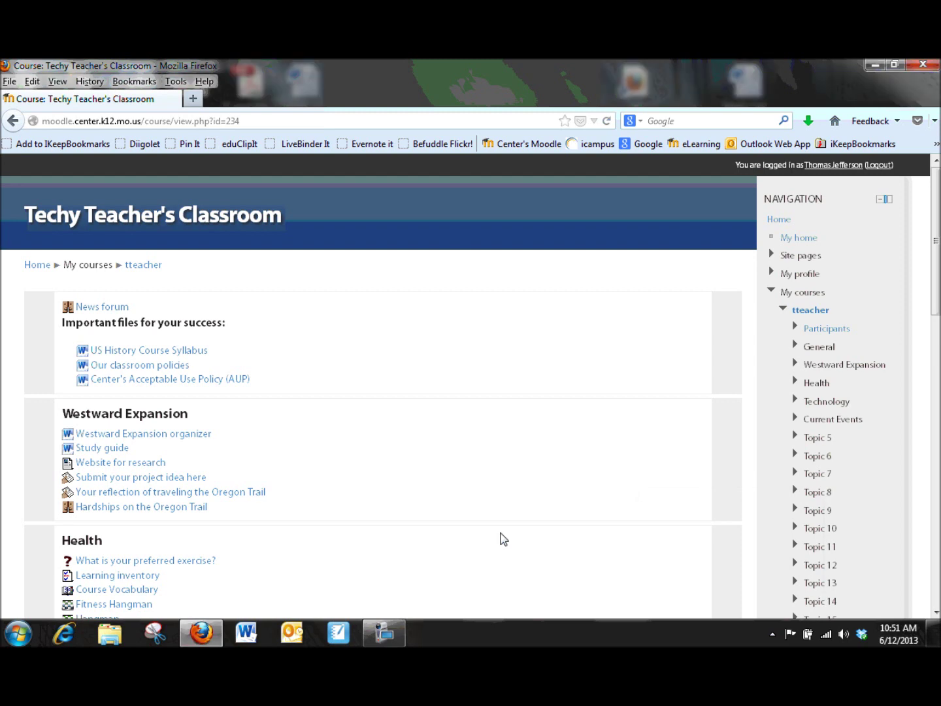
Open the Tech quiz under Technology and start its 10-minute timed attempt.
scroll(450, 500, "down", 5)
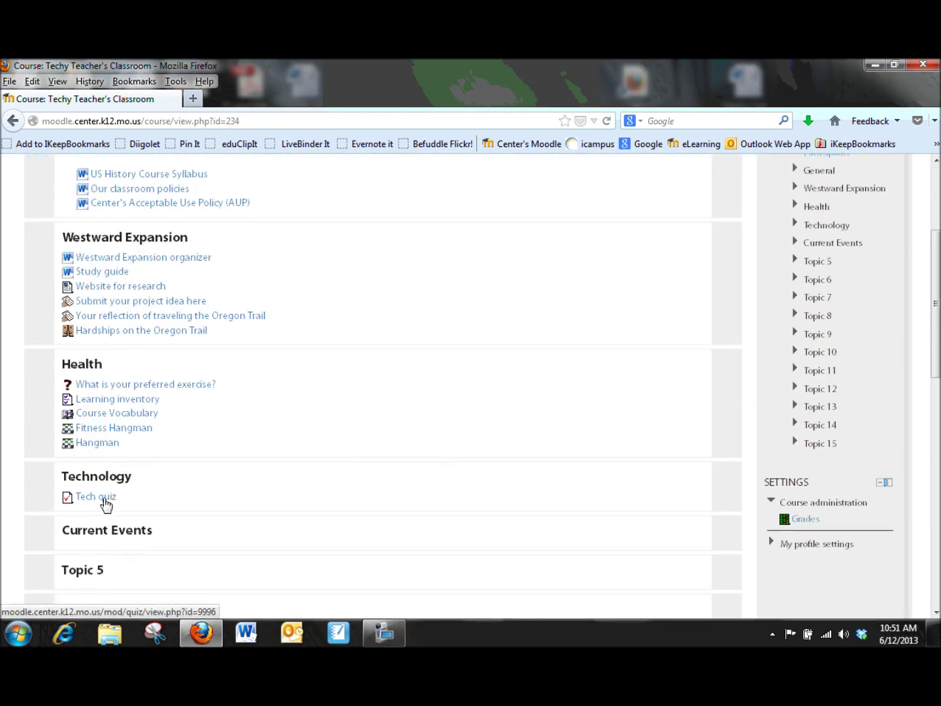
left_click(105, 501)
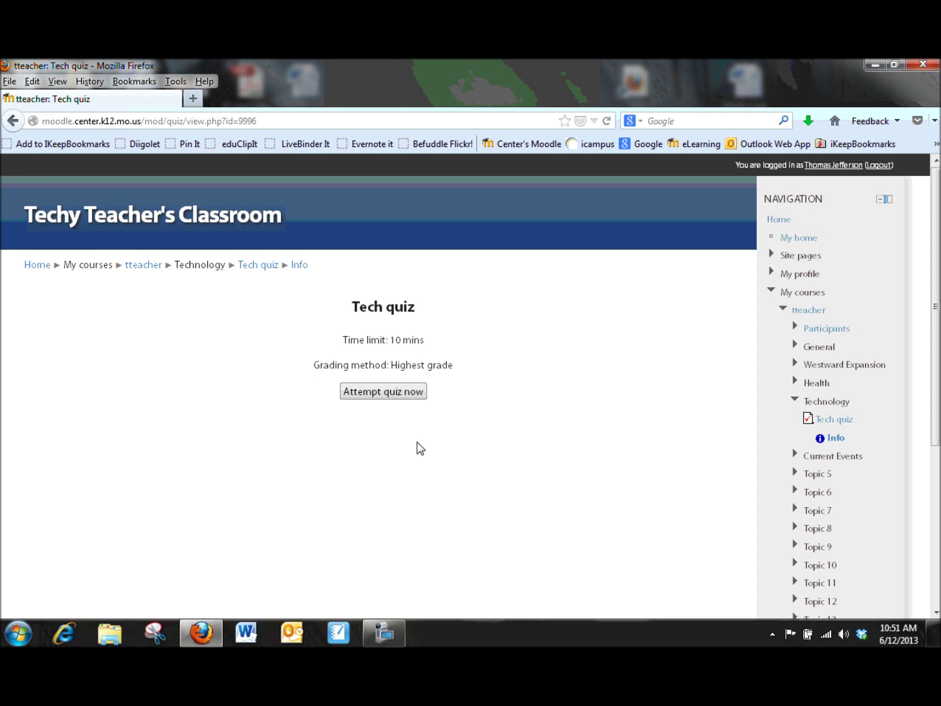
left_click(402, 392)
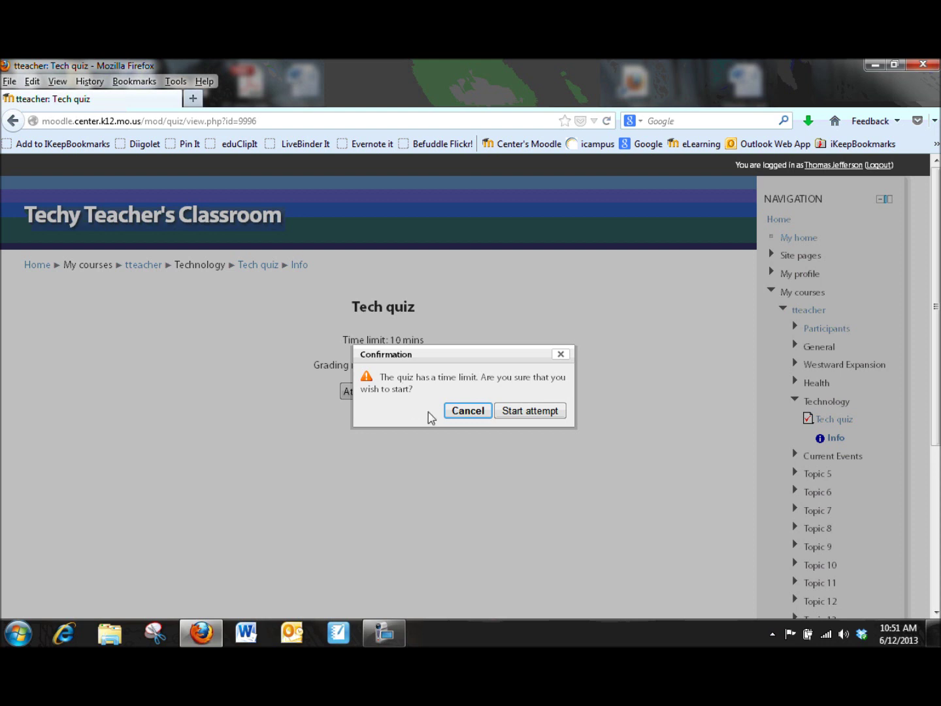
left_click(513, 412)
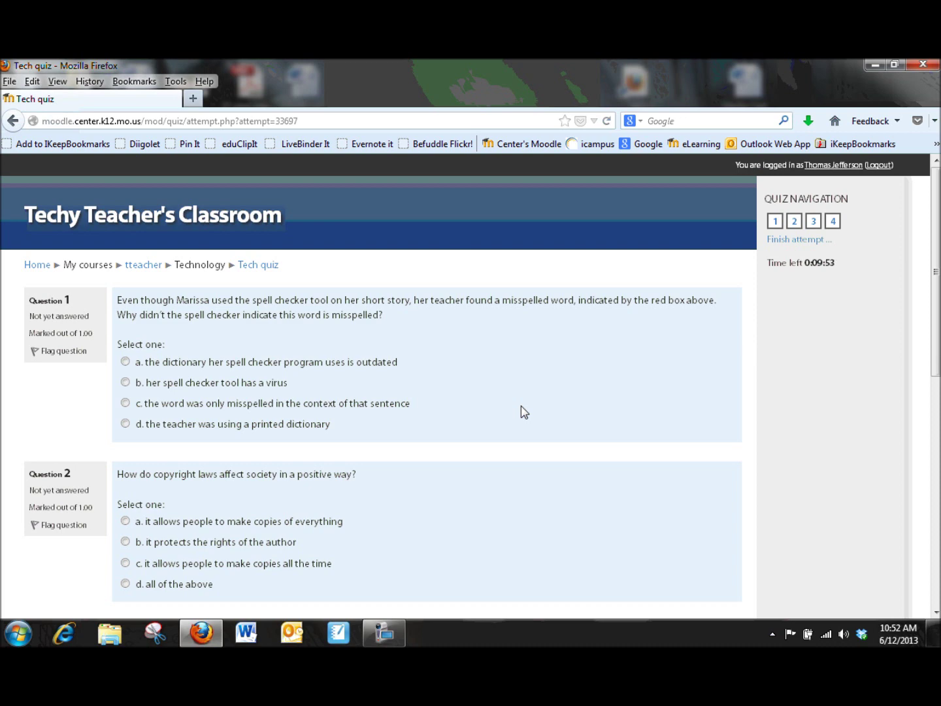
Answer question 1 with c and question 2 with a, and flag question 2.
scroll(523, 411, "down", 5)
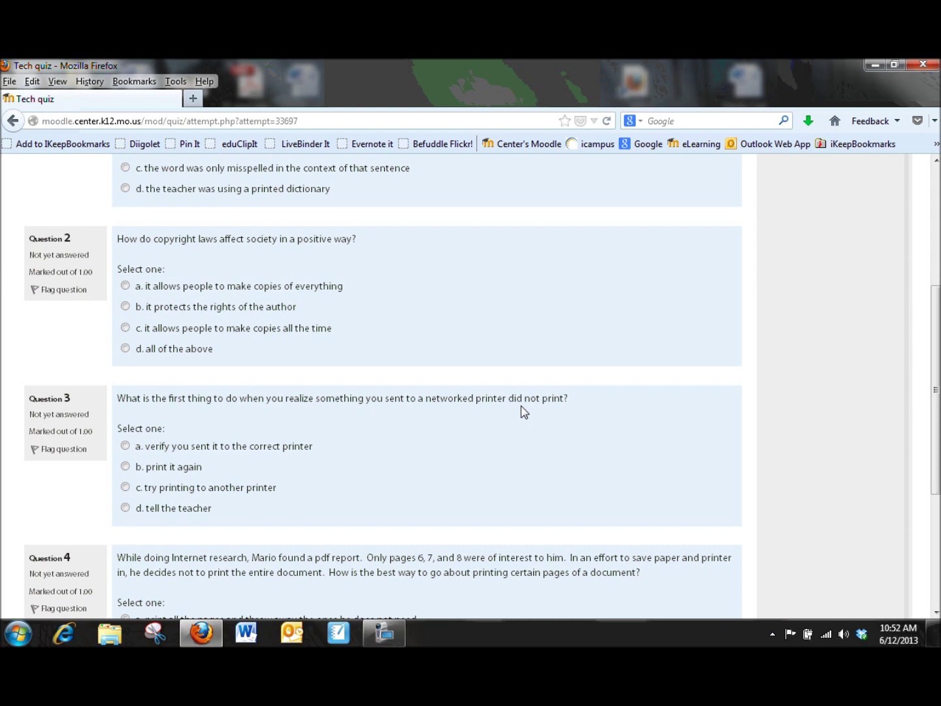
scroll(524, 411, "up", 4)
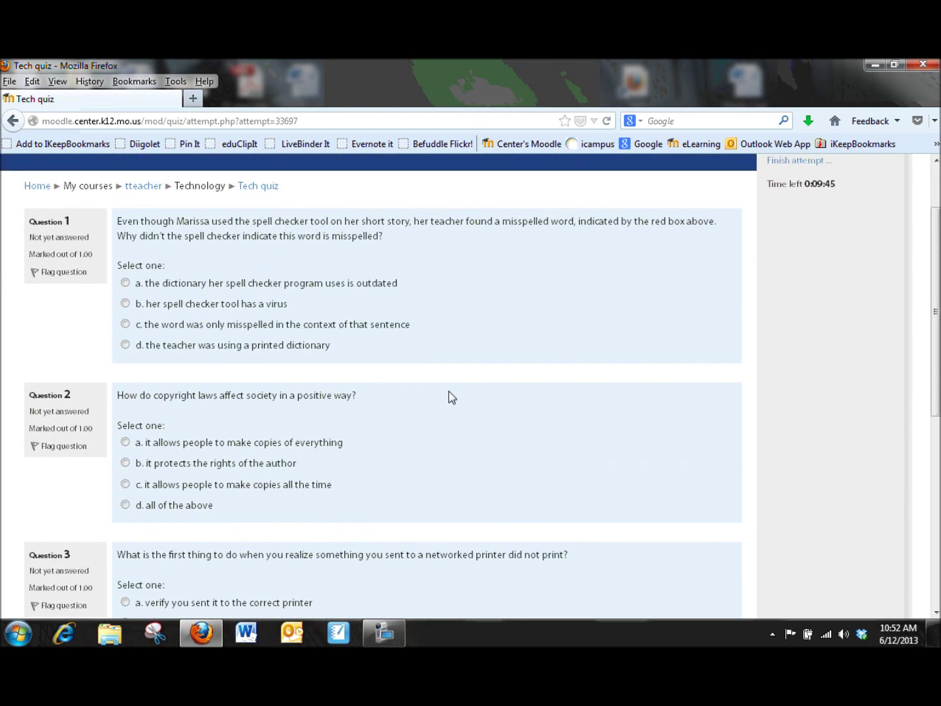
left_click(125, 324)
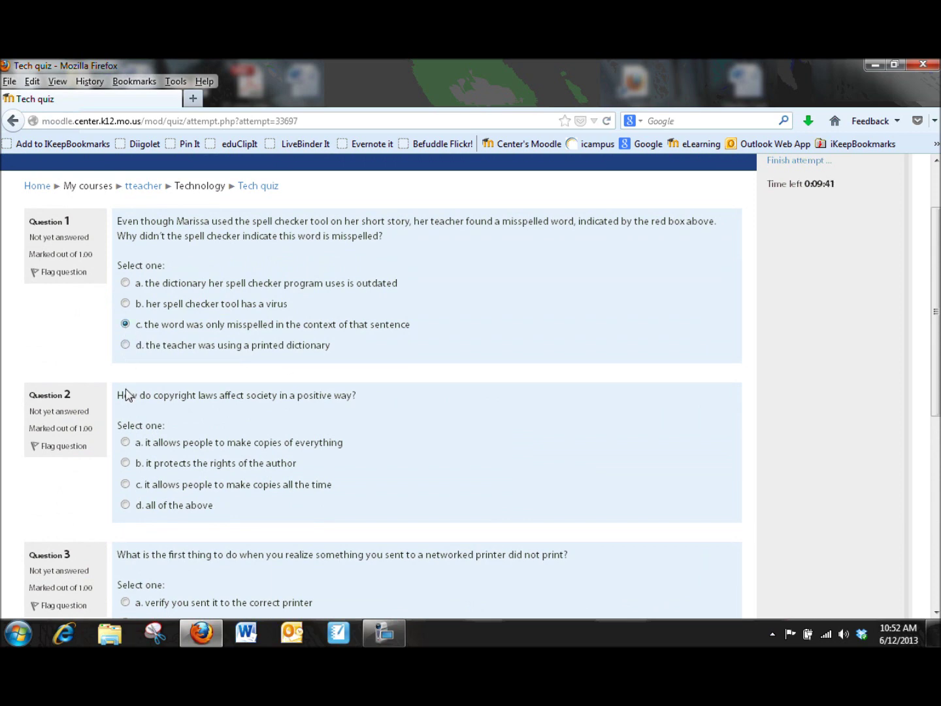
left_click(126, 443)
scroll(125, 441, "down", 4)
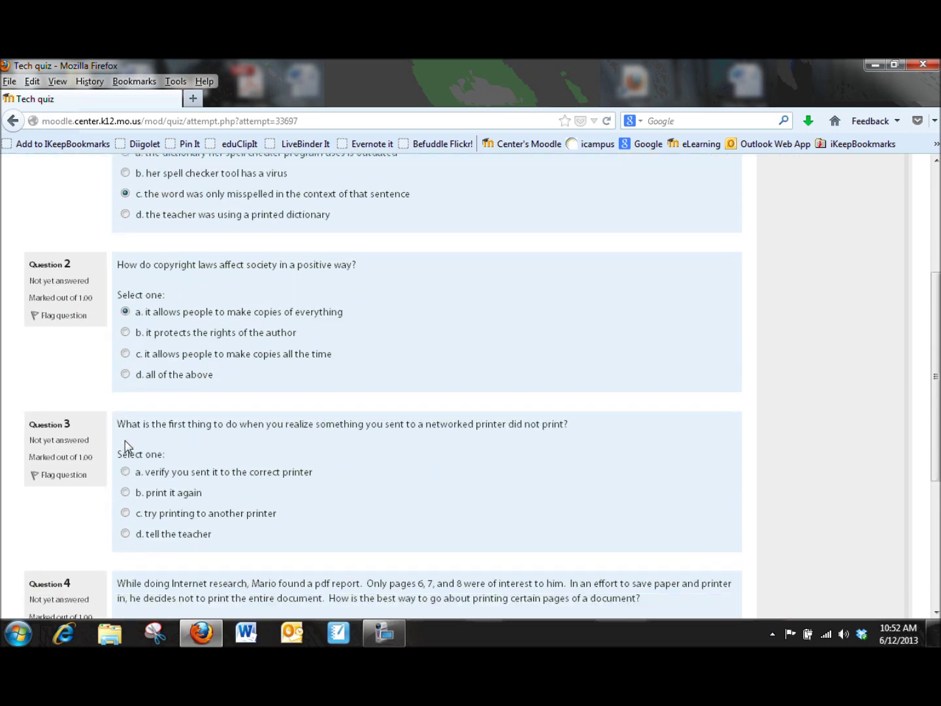
left_click(63, 272)
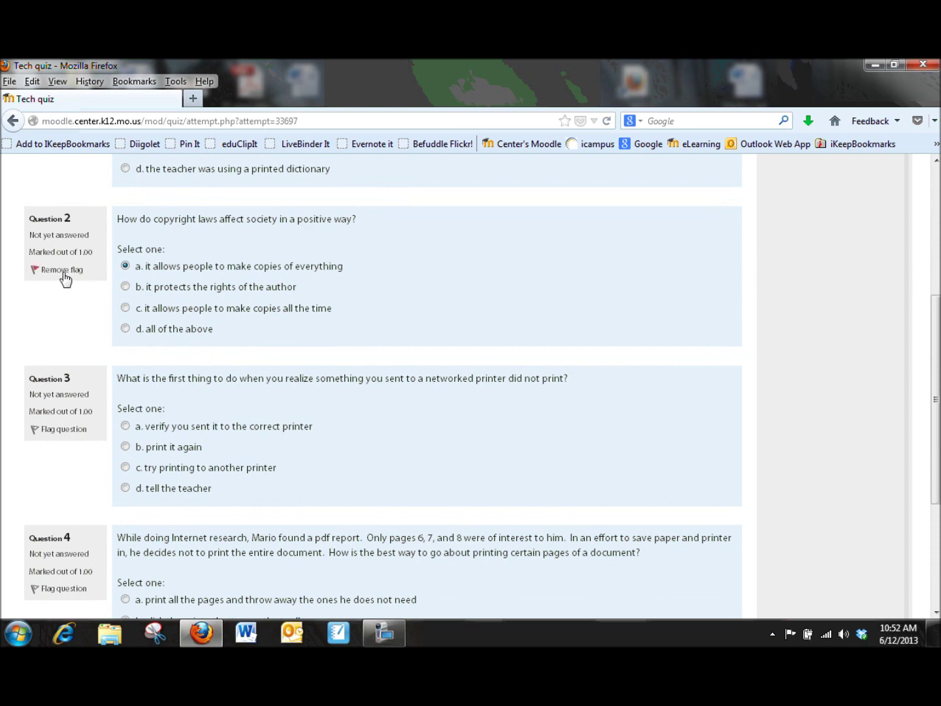
Answer question 3 with c and question 4 with d, then go to the attempt summary.
left_click(126, 467)
scroll(91, 412, "down", 3)
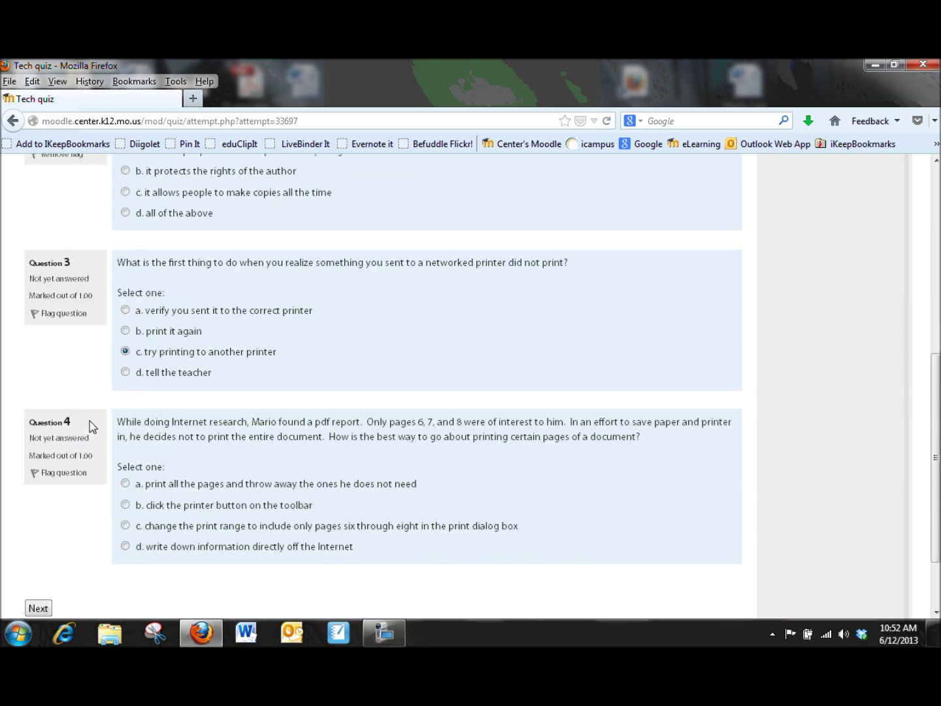
left_click(125, 461)
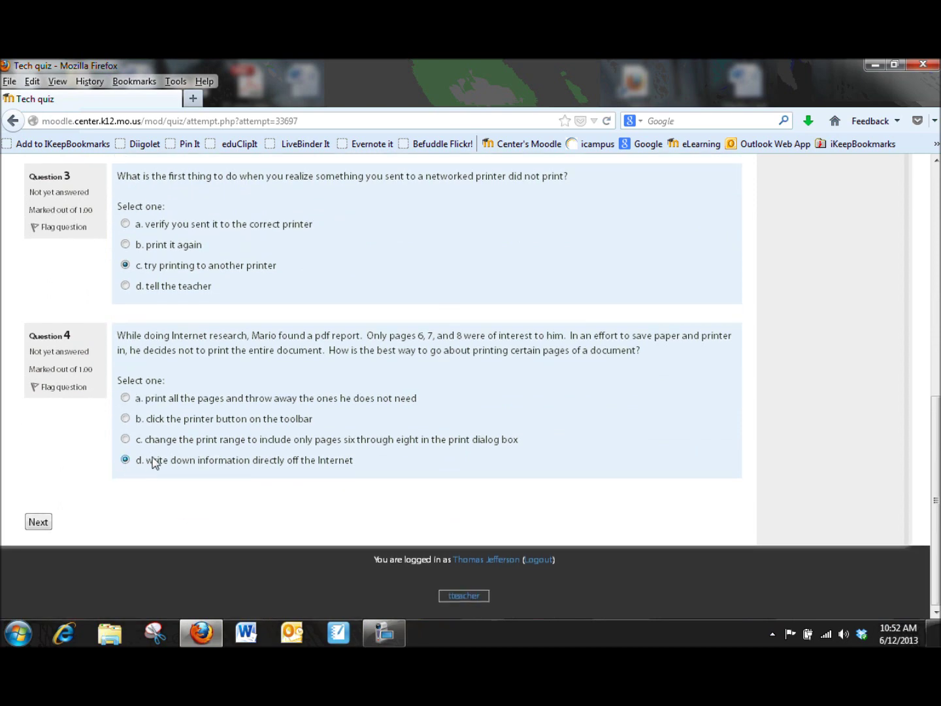
scroll(190, 465, "up", 3)
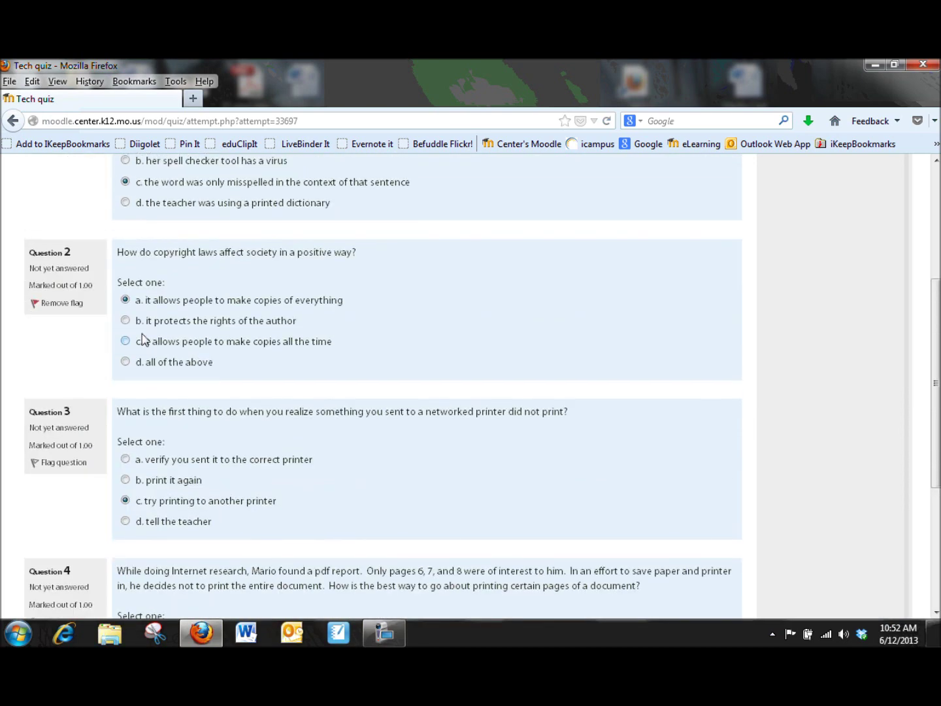
scroll(68, 321, "down", 3)
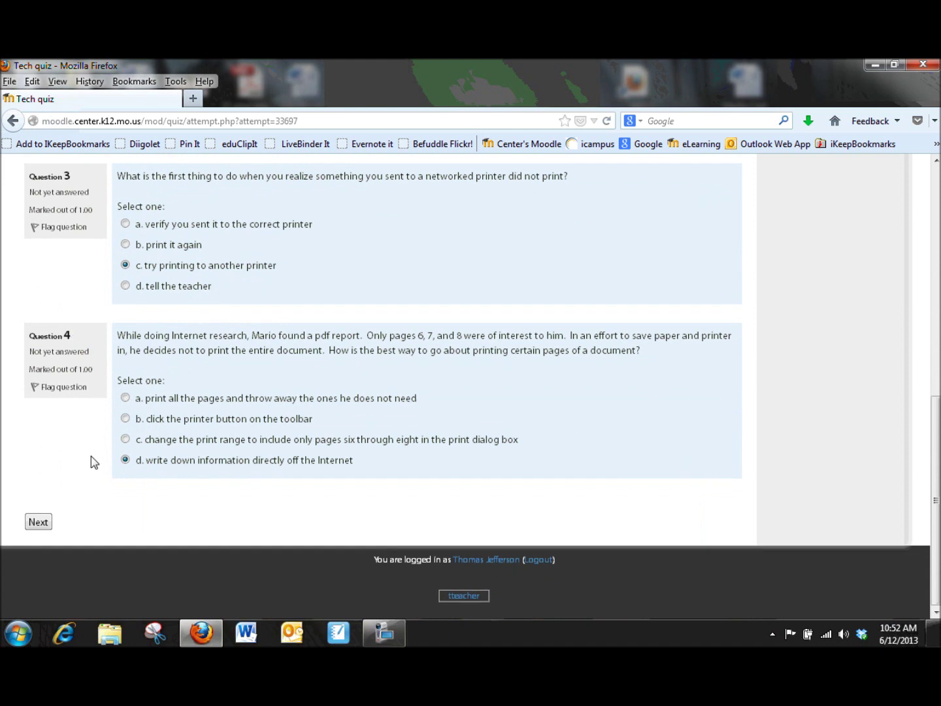
left_click(38, 523)
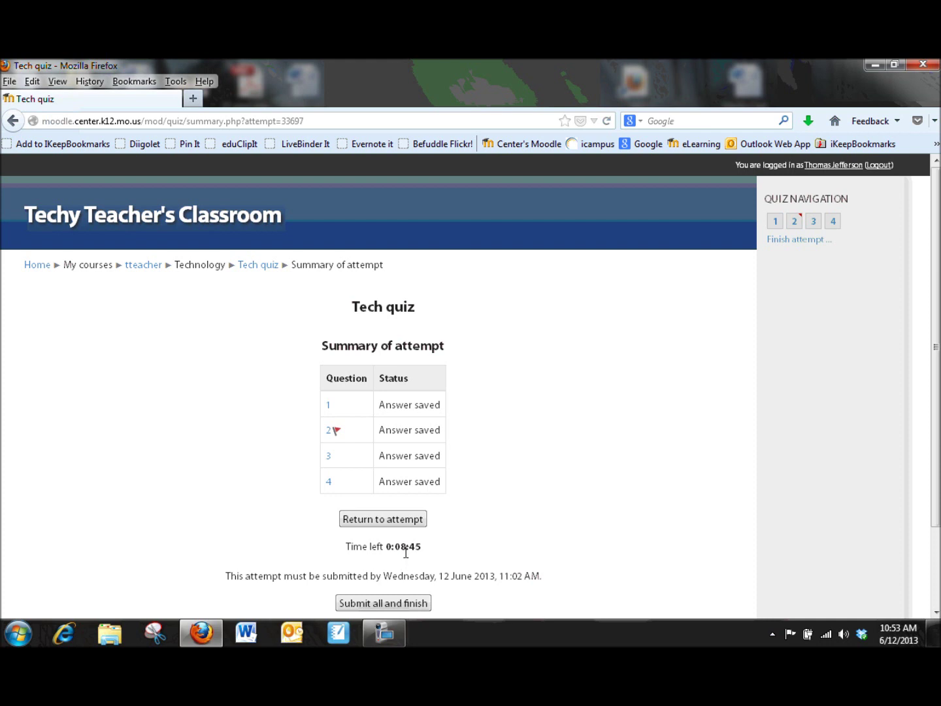
Submit all and finish the attempt, confirming the submission in the dialog.
scroll(406, 552, "down", 3)
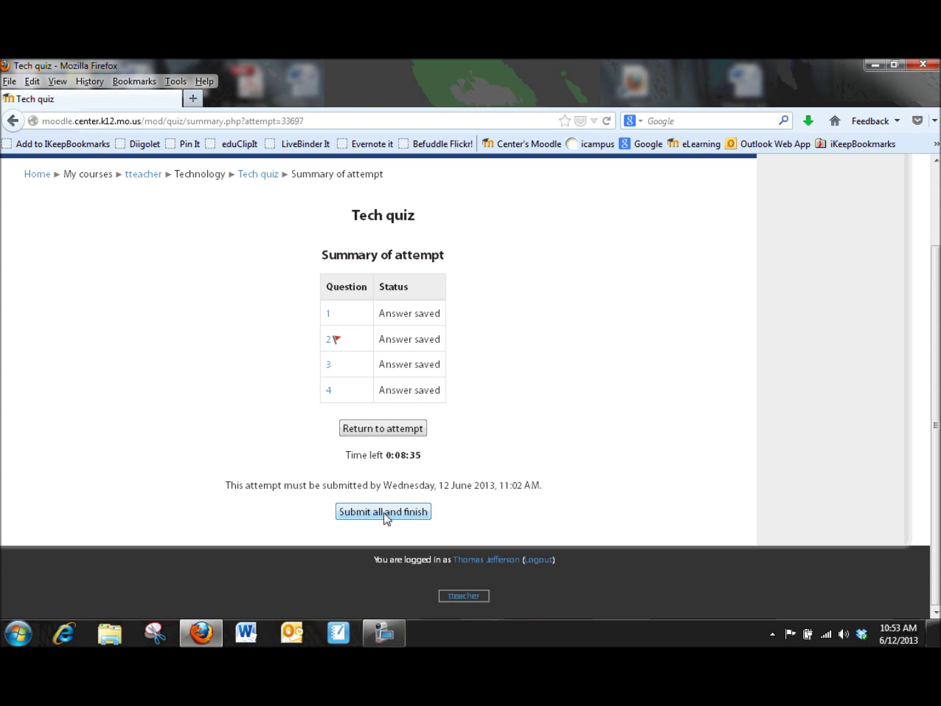
left_click(383, 512)
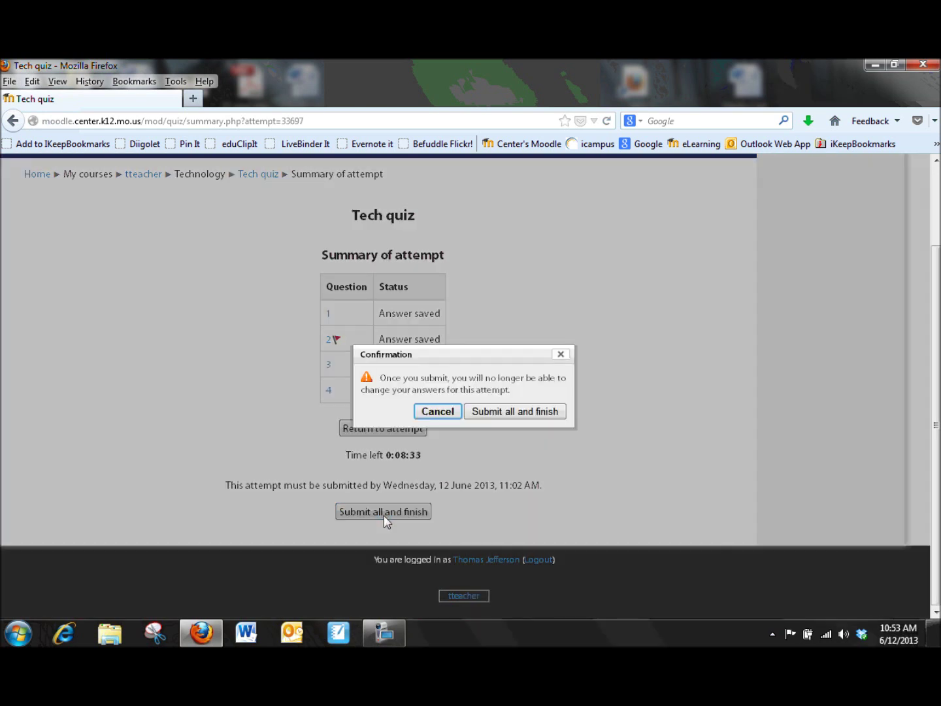
left_click(529, 415)
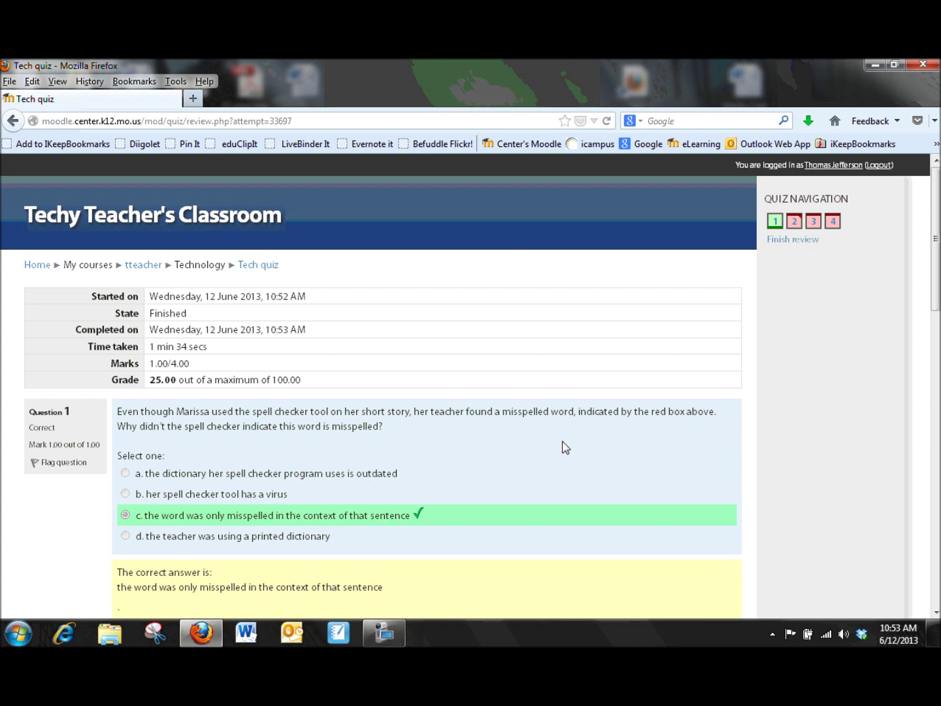
Scroll through each question's feedback on the review page, graded 25.00 out of 100.
scroll(566, 447, "down", 4)
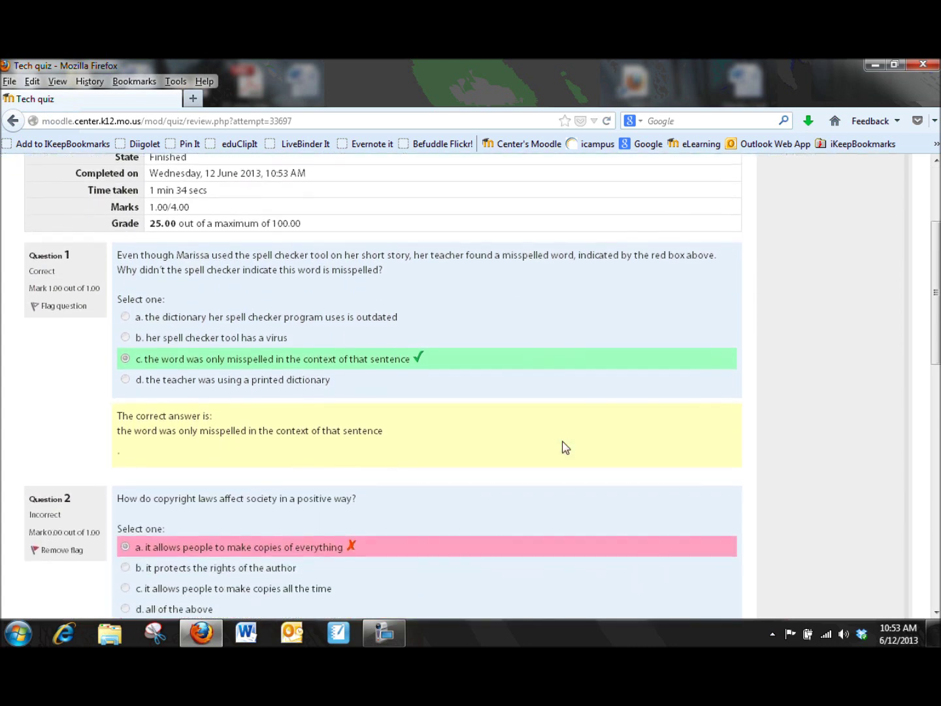
scroll(565, 448, "down", 2)
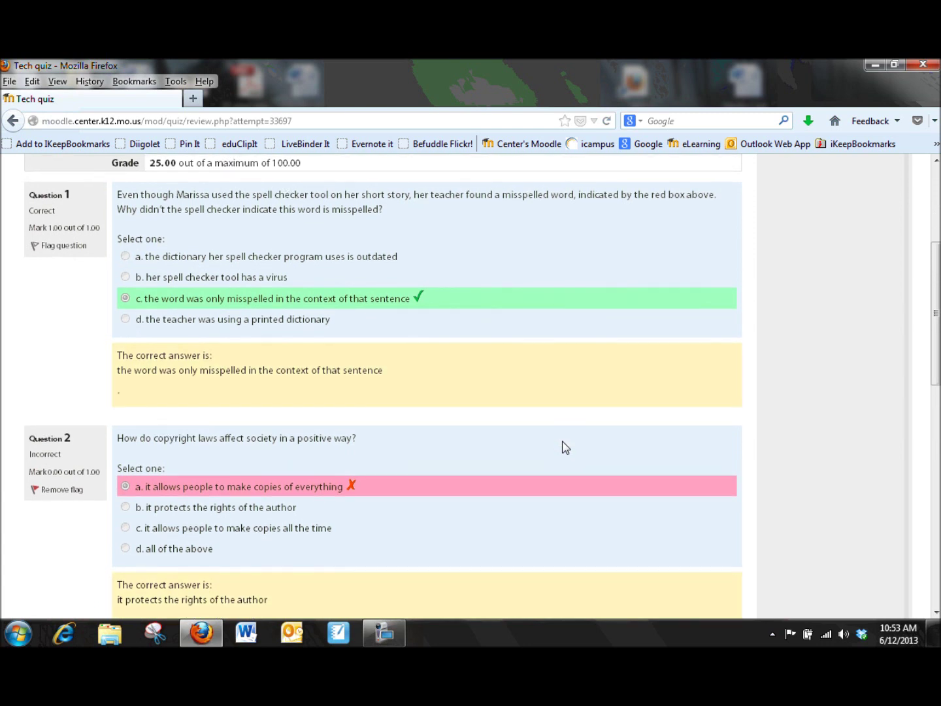
scroll(567, 448, "down", 1)
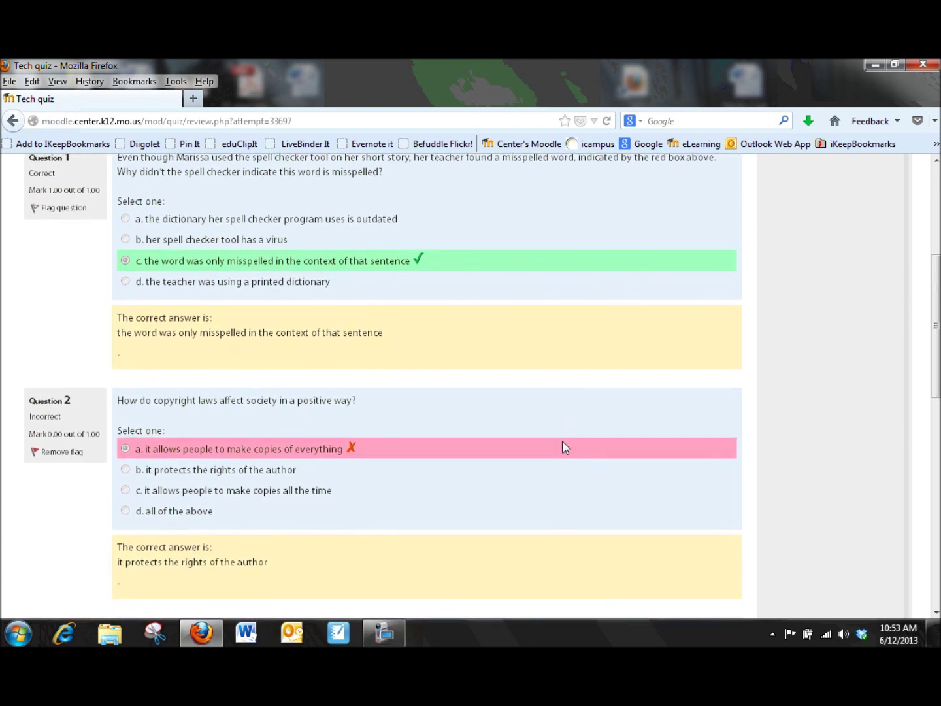
scroll(563, 444, "down", 5)
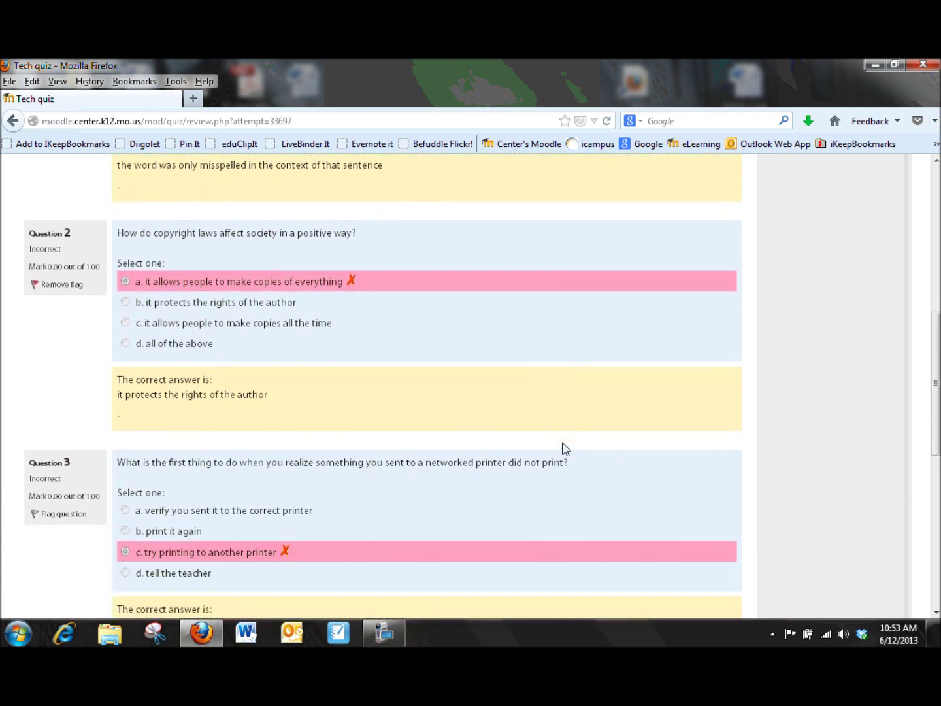
scroll(565, 450, "down", 8)
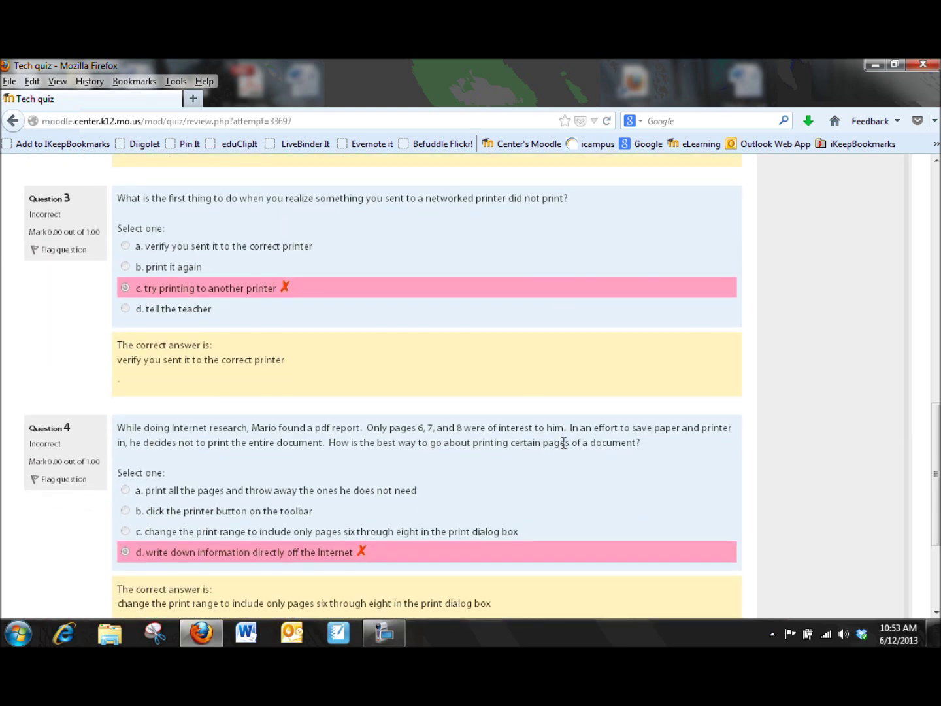
scroll(563, 443, "down", 5)
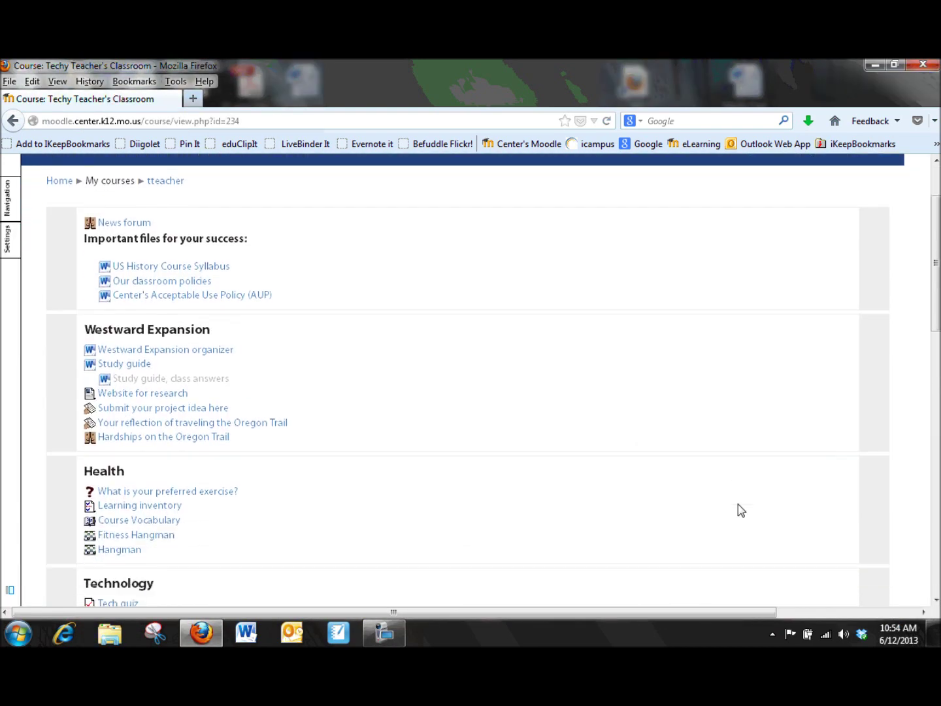
Open the Tech quiz's Attempts: 2 report showing grades 75.00 and 25.00, averaging 50.00.
scroll(739, 504, "down", 2)
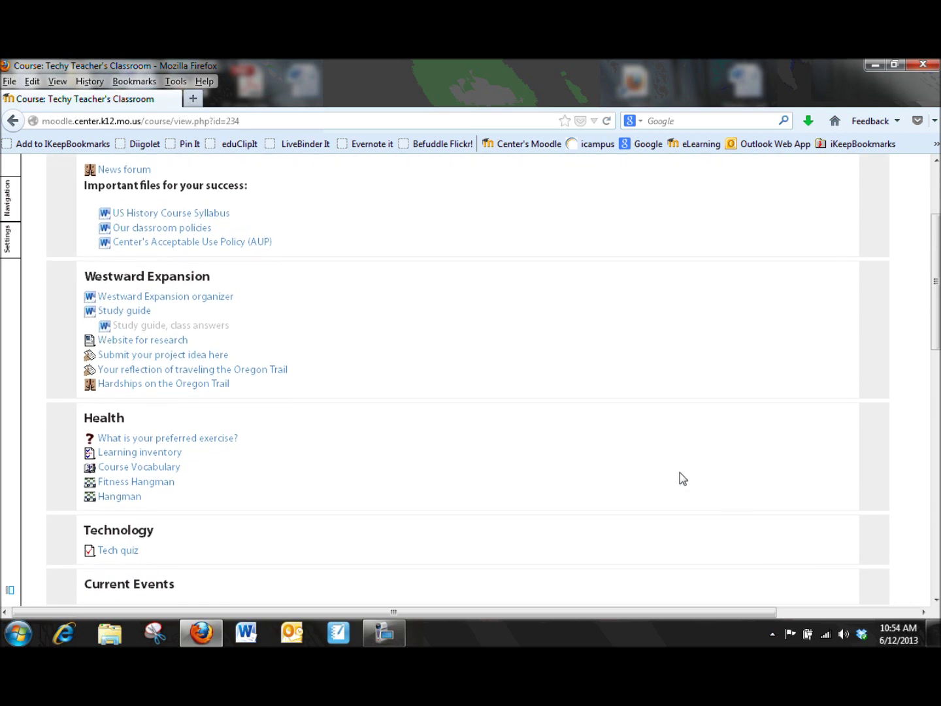
left_click(123, 556)
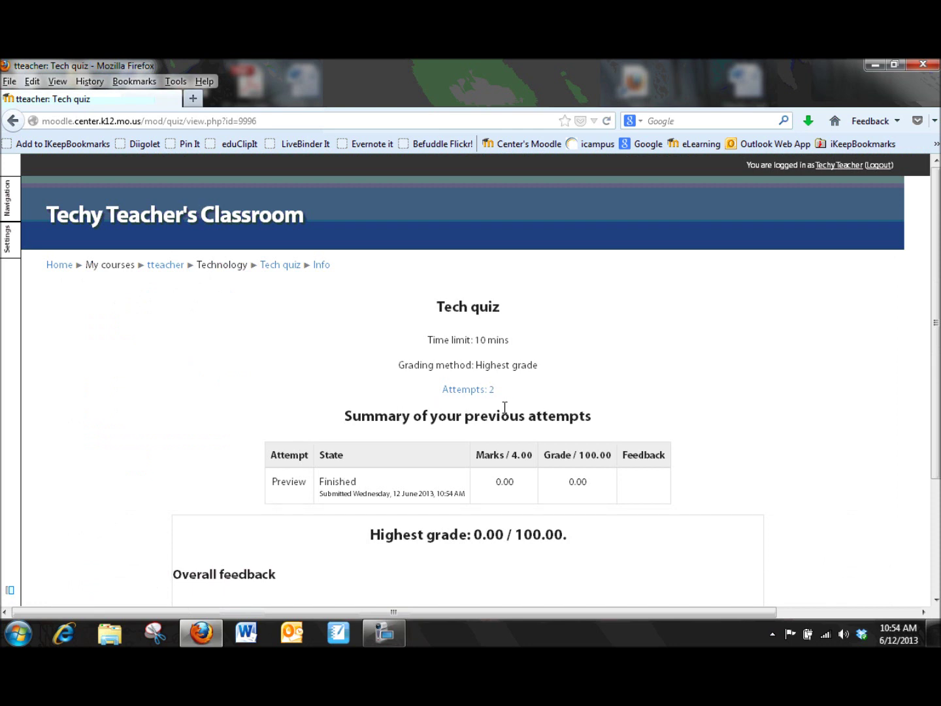
left_click(482, 392)
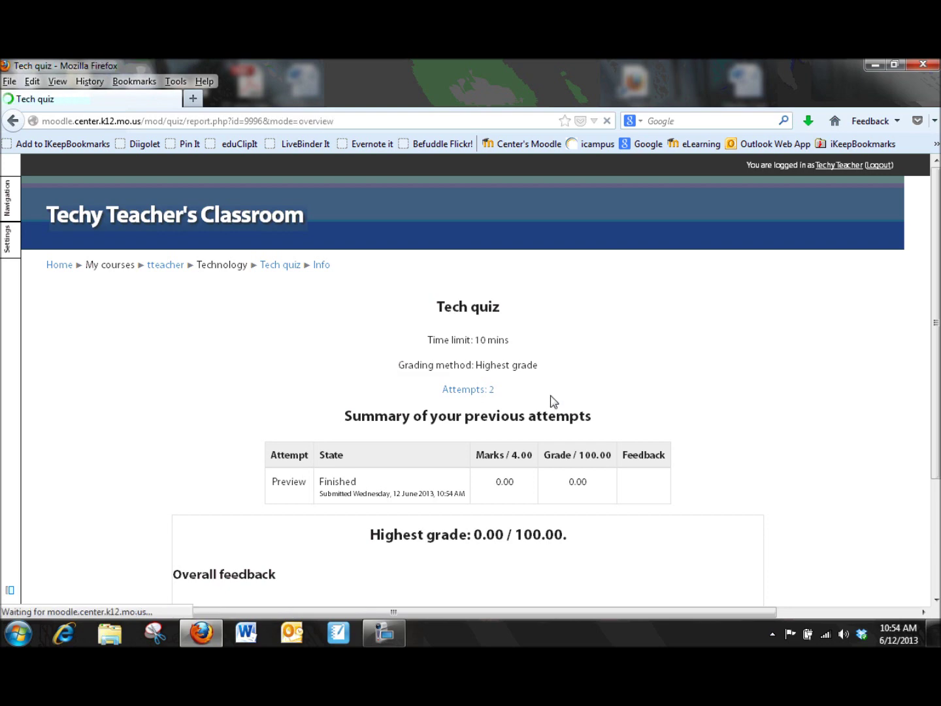
scroll(549, 395, "down", 3)
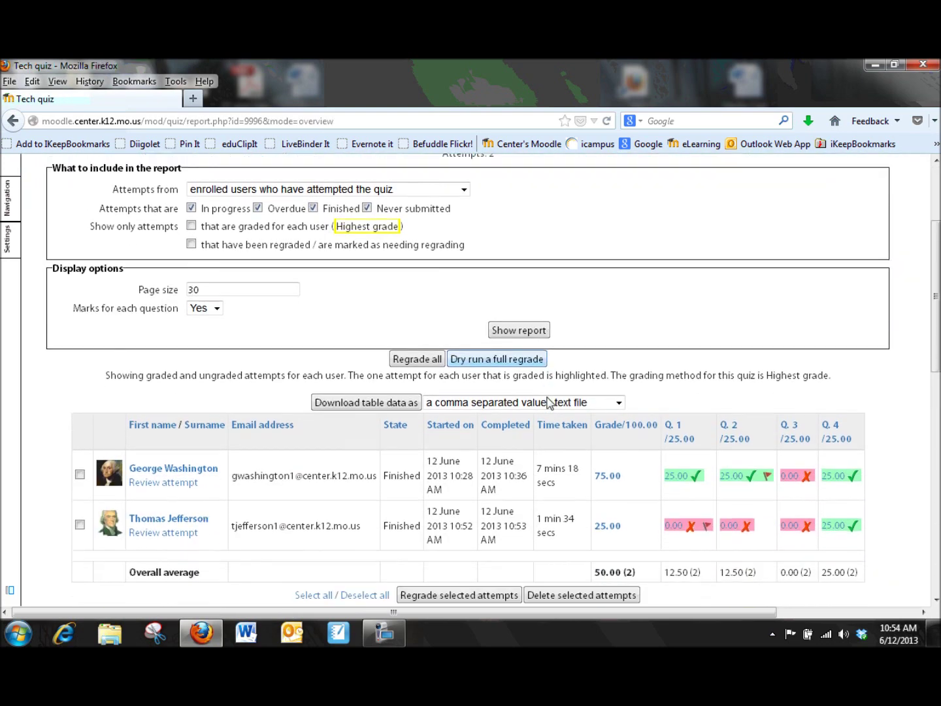
scroll(550, 402, "down", 2)
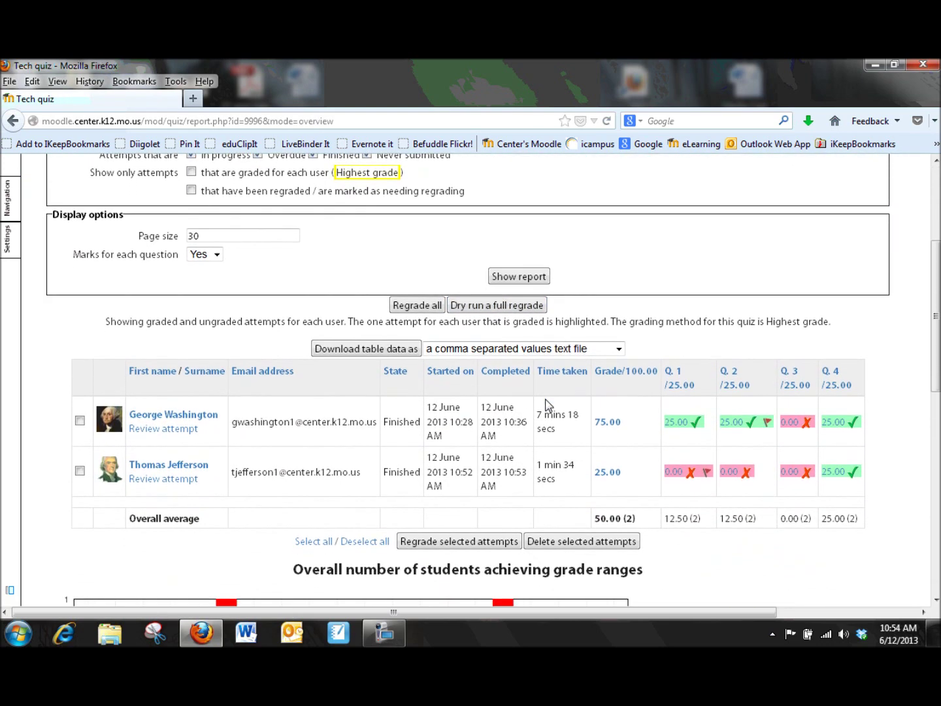